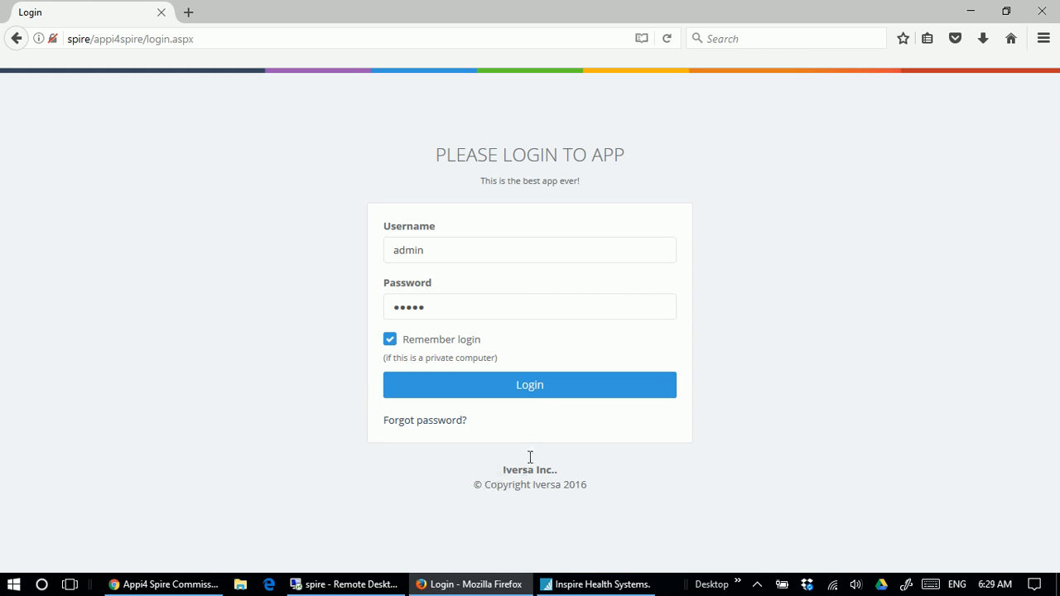
Log in with the prefilled admin credentials and open the list of commission schedules.
click(537, 393)
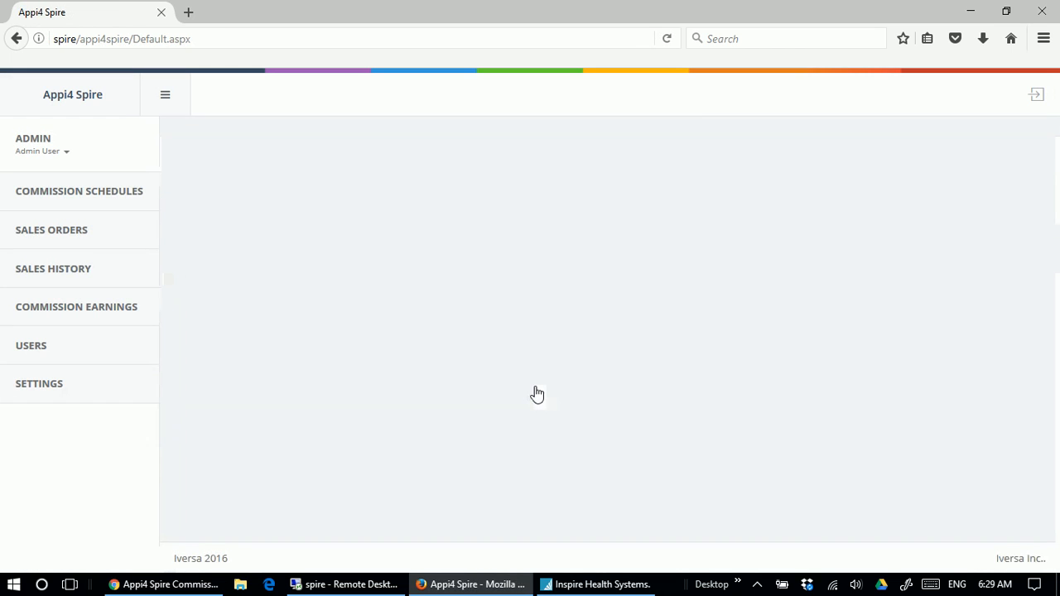
click(99, 198)
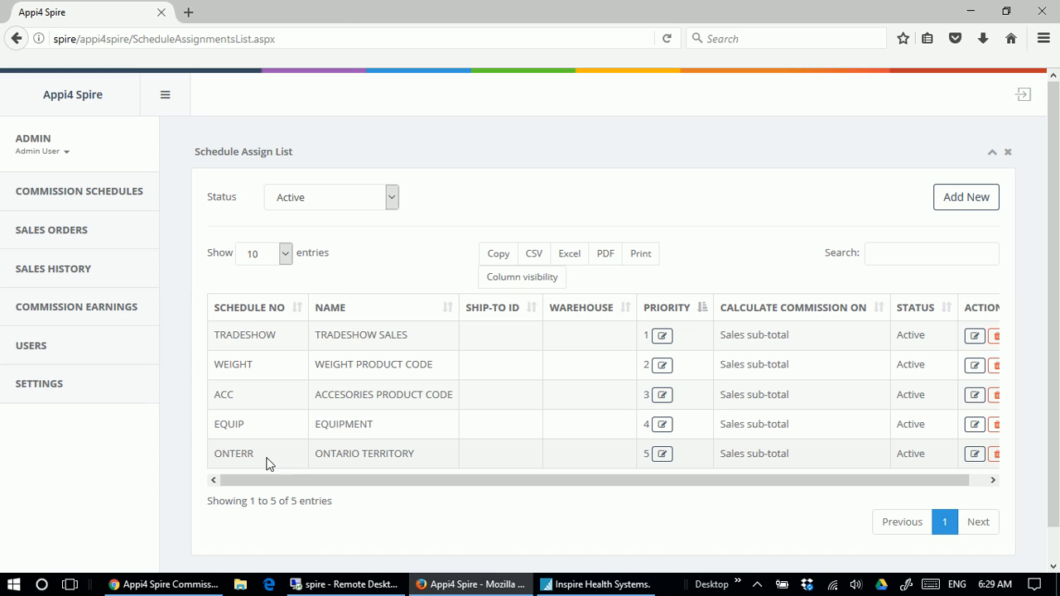
Open a blank commission schedule form and review its fields from Schedule No through Status.
click(962, 212)
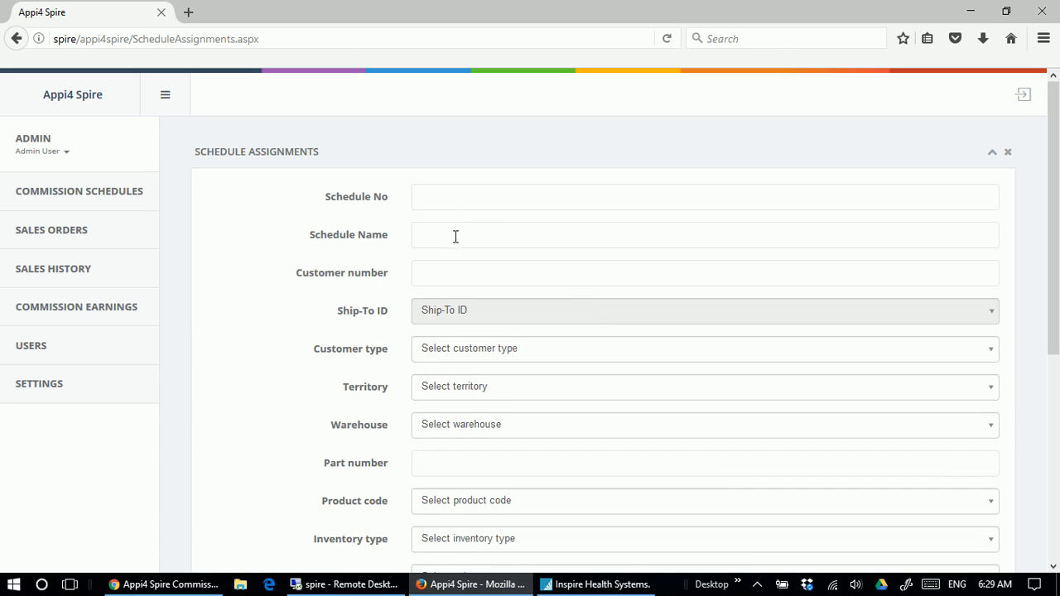
click(484, 272)
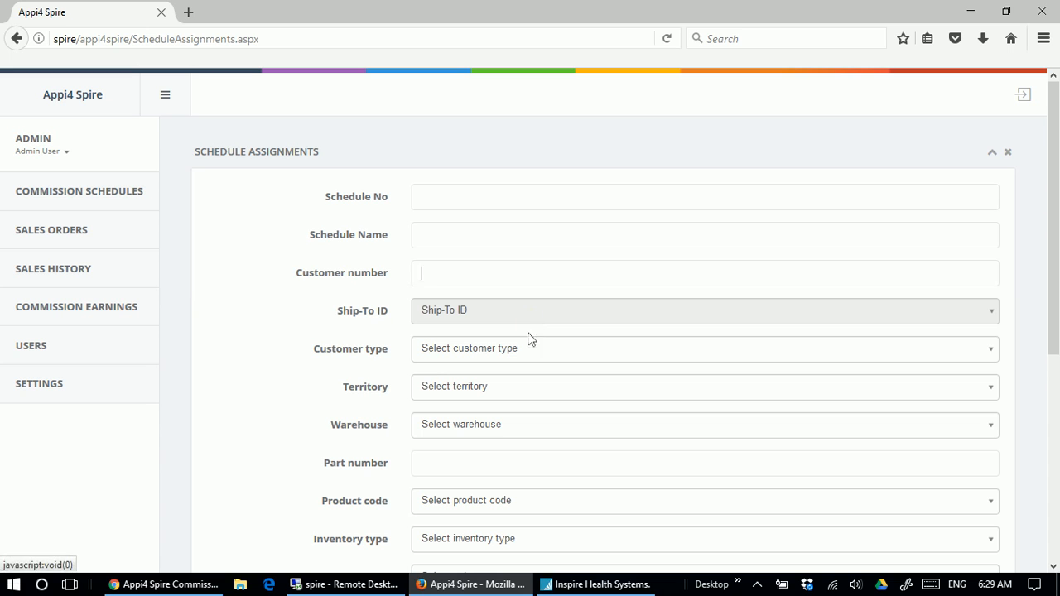
scroll(319, 379, down, 2)
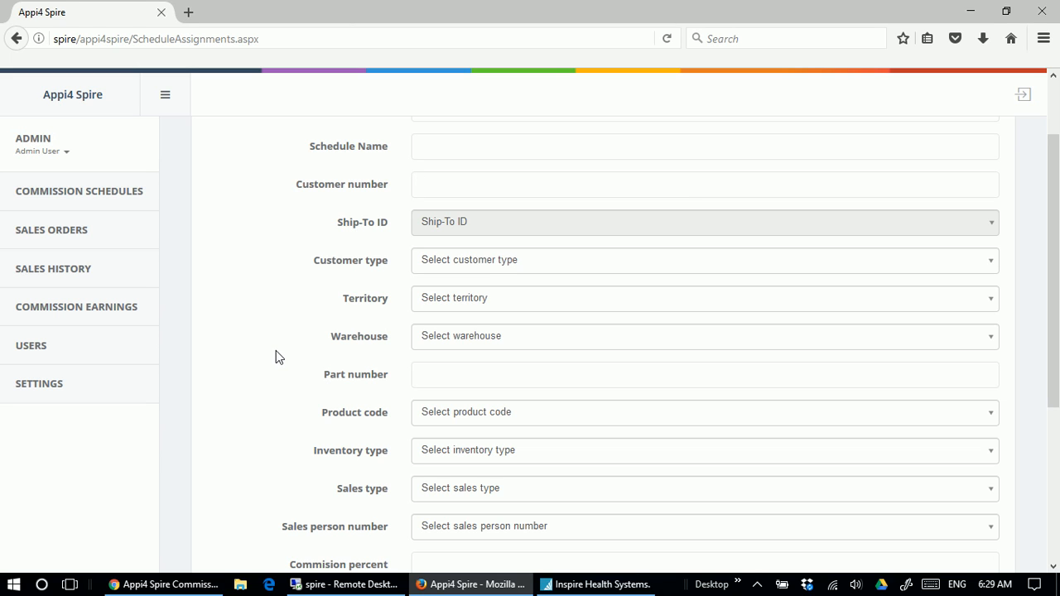
scroll(264, 387, down, 2)
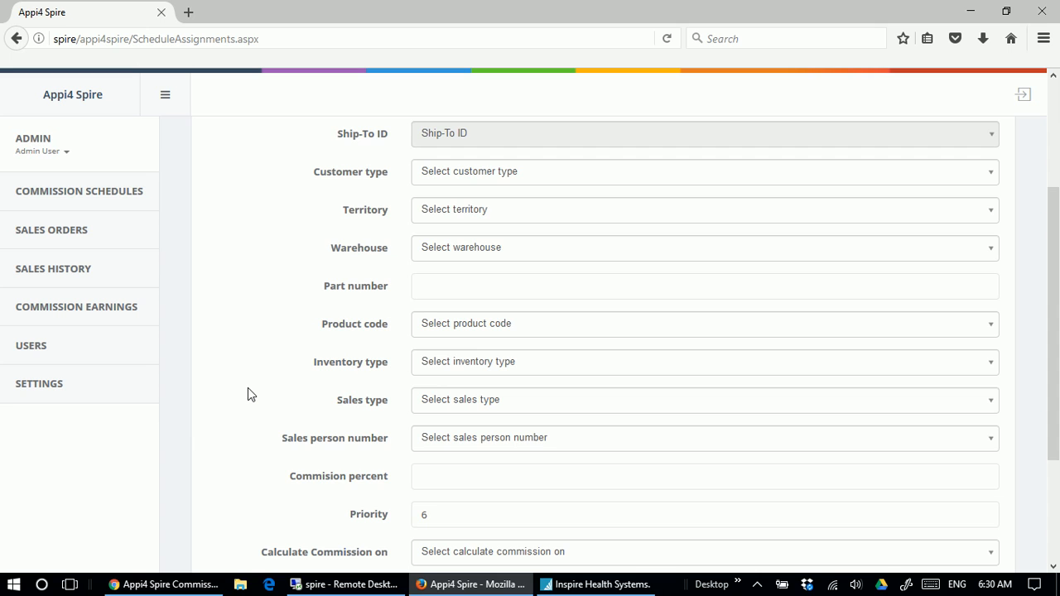
scroll(248, 394, down, 2)
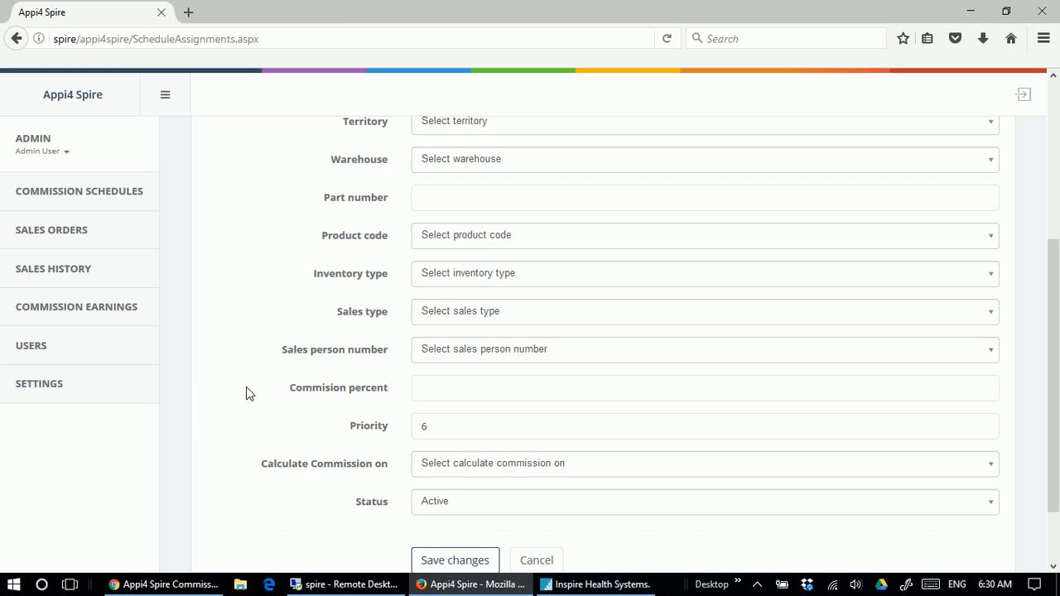
scroll(246, 386, down, 2)
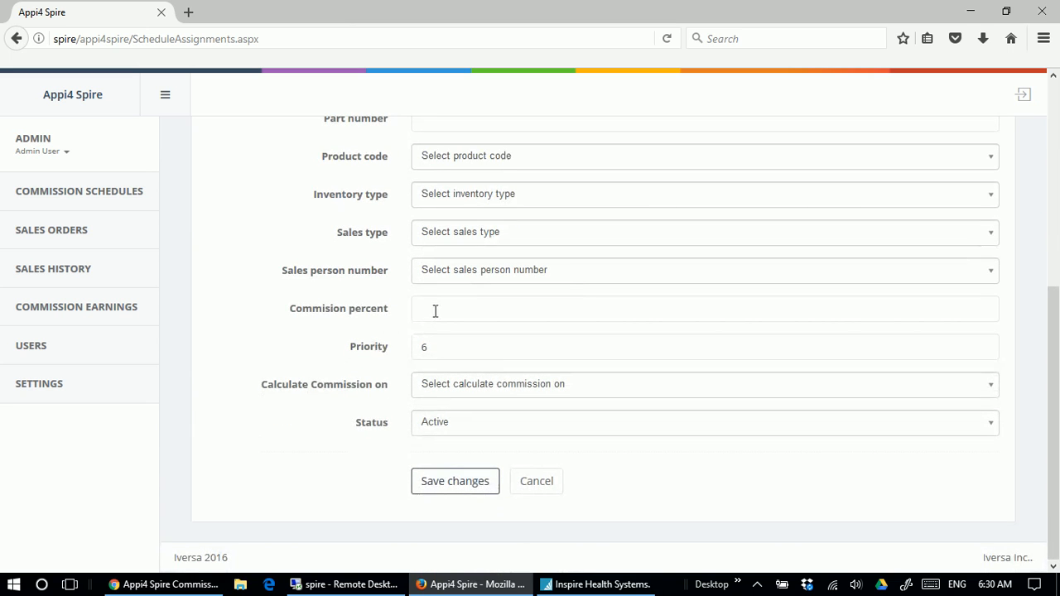
Check the available Calculate Commission on options and cancel the new schedule without saving.
click(447, 386)
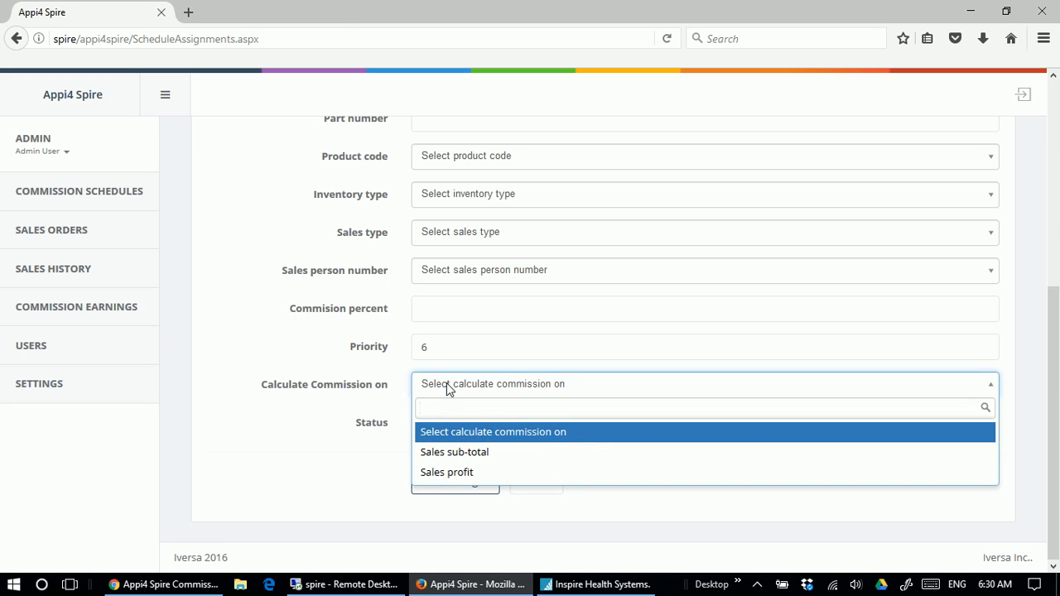
click(266, 443)
click(537, 481)
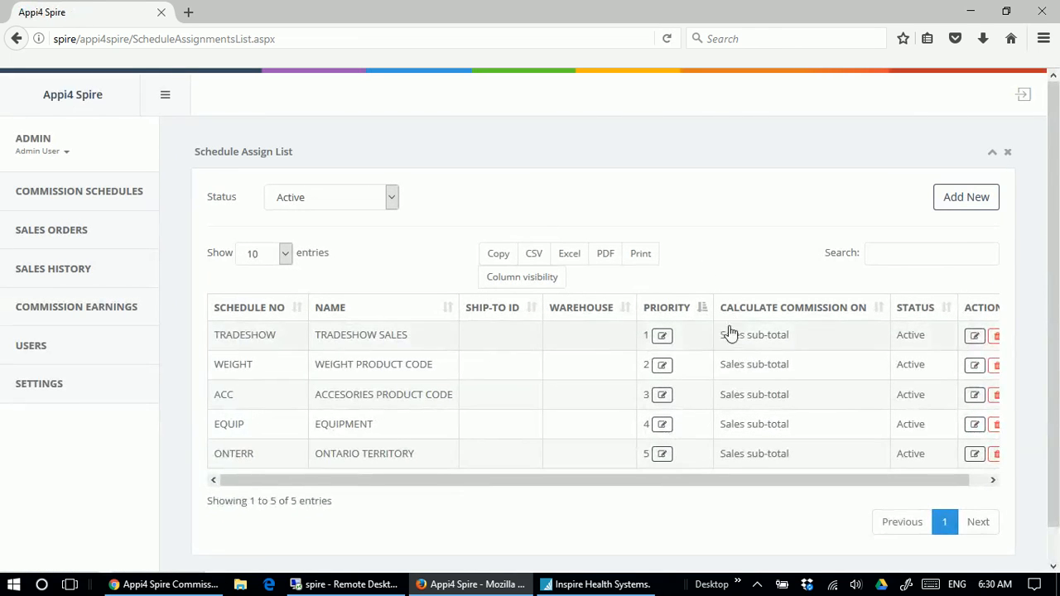
Open the TRADESHOW schedule for editing, review its sales type and commission settings, and cancel without changes.
click(975, 341)
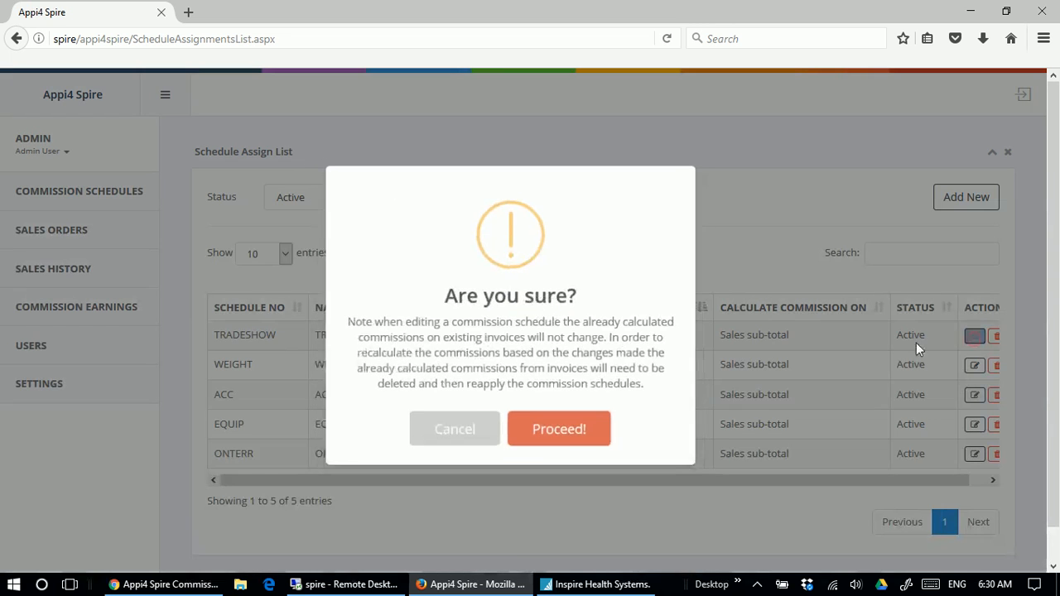
click(575, 442)
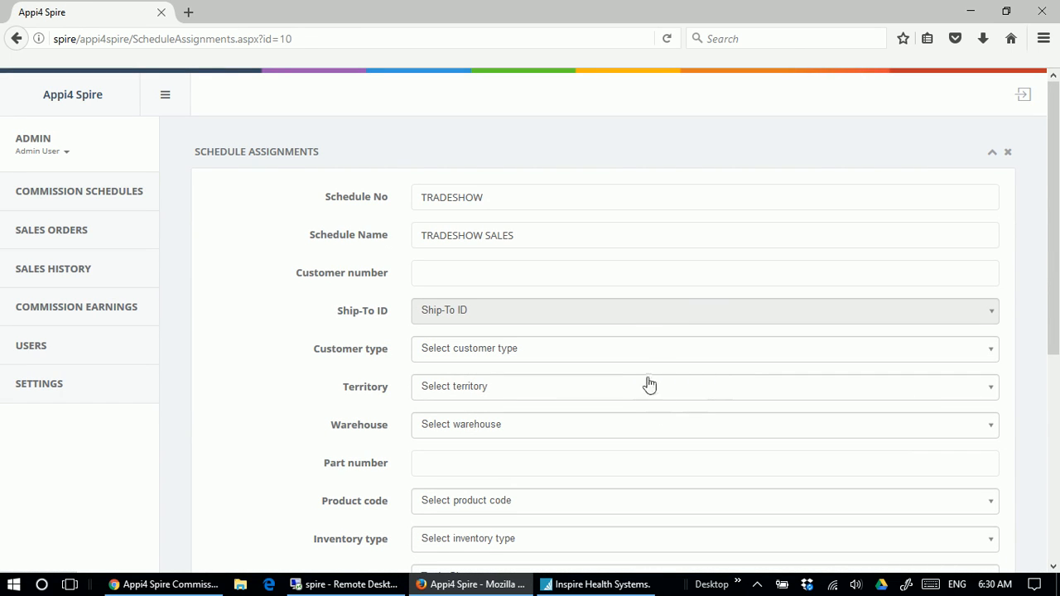
scroll(643, 368, down, 3)
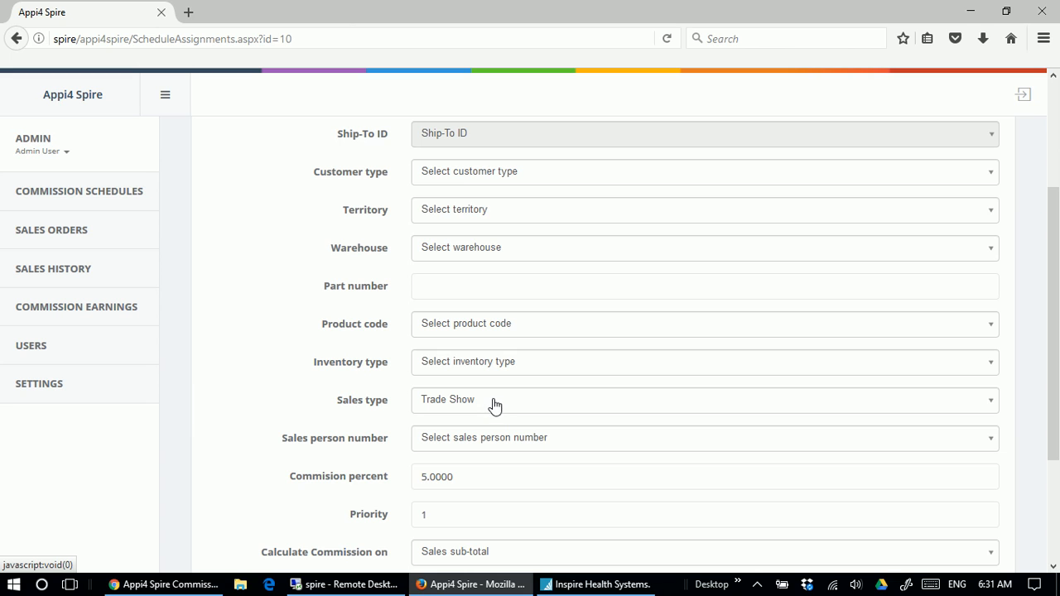
scroll(494, 404, down, 2)
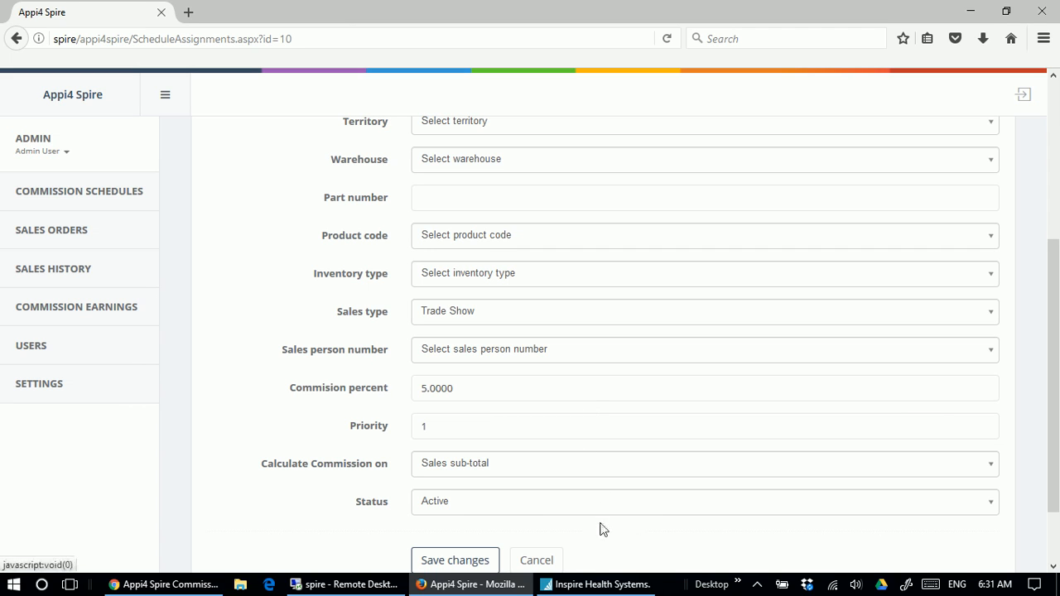
click(538, 561)
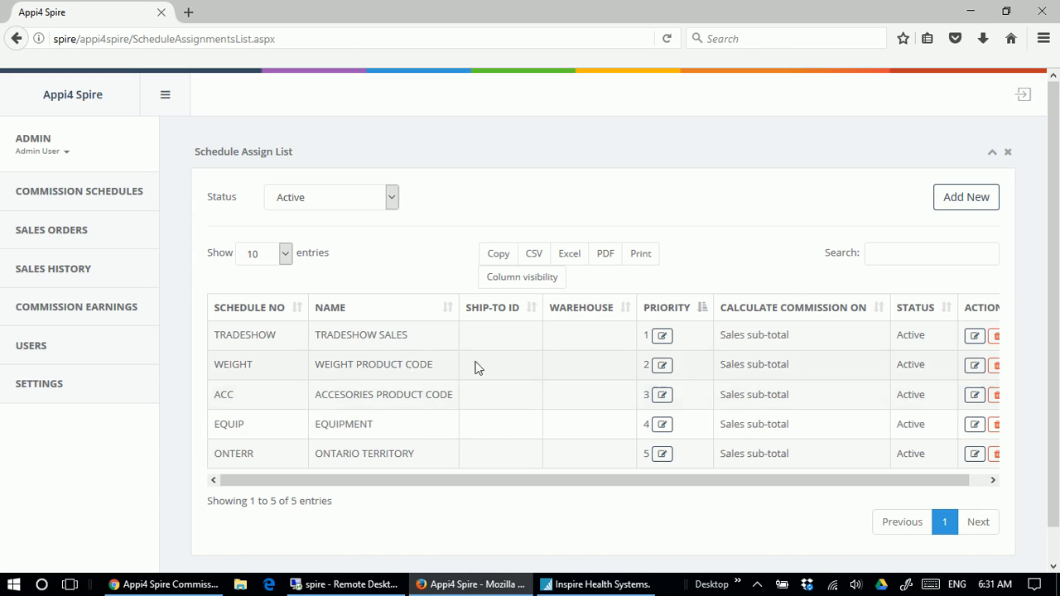
Open the WEIGHT schedule for editing, review its product code and commission settings, and cancel without changes.
click(974, 367)
click(565, 436)
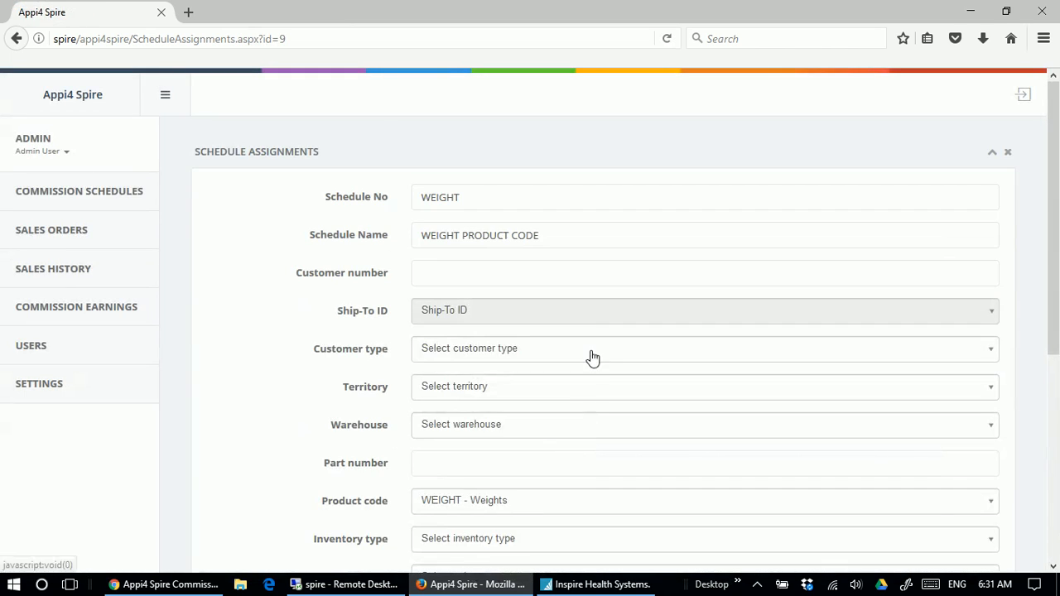
scroll(593, 357, down, 2)
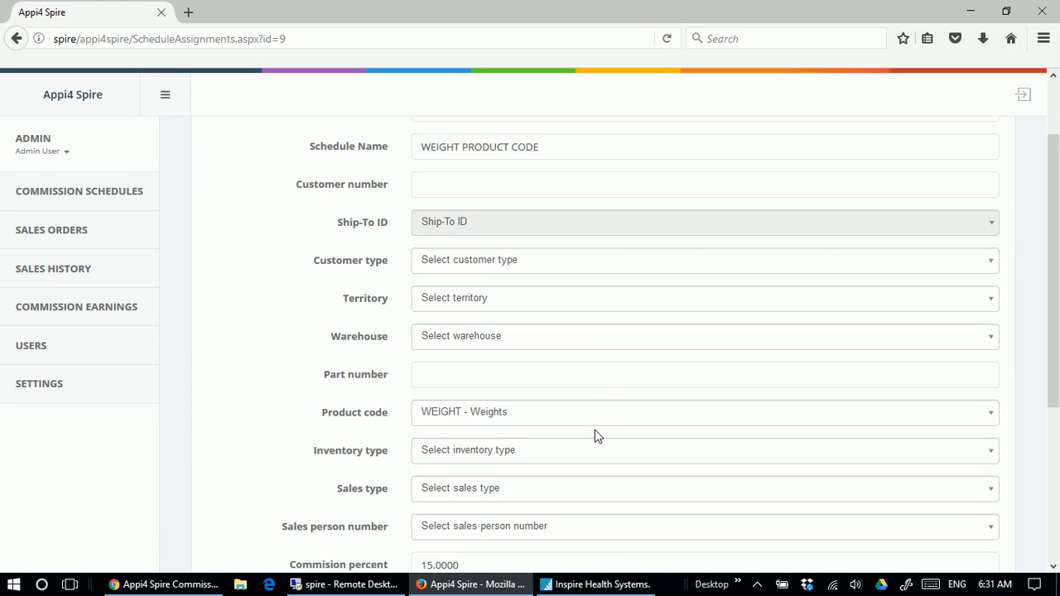
scroll(594, 433, down, 2)
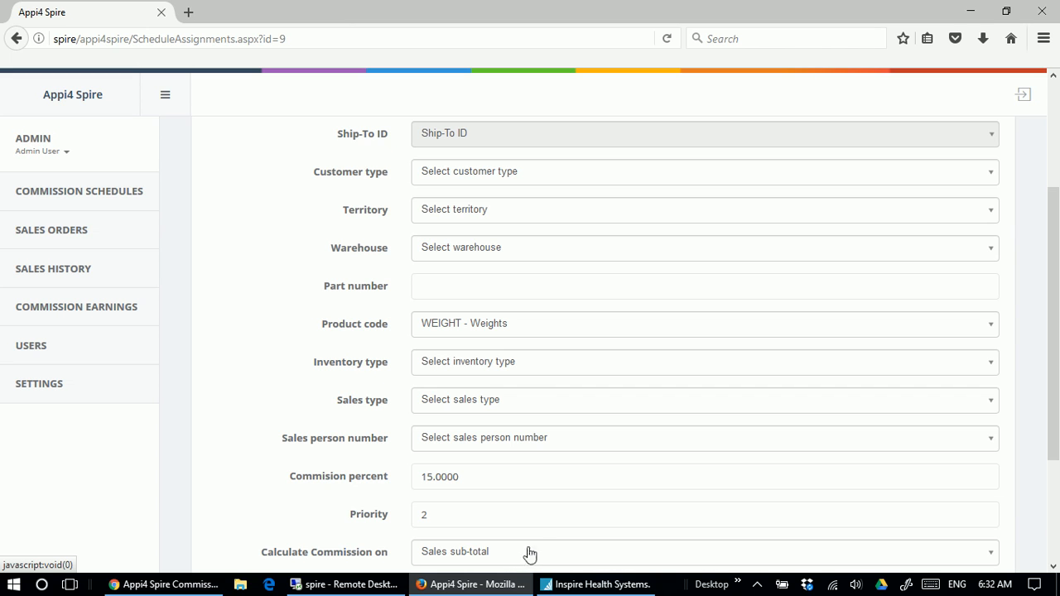
scroll(737, 354, up, 3)
scroll(615, 426, down, 5)
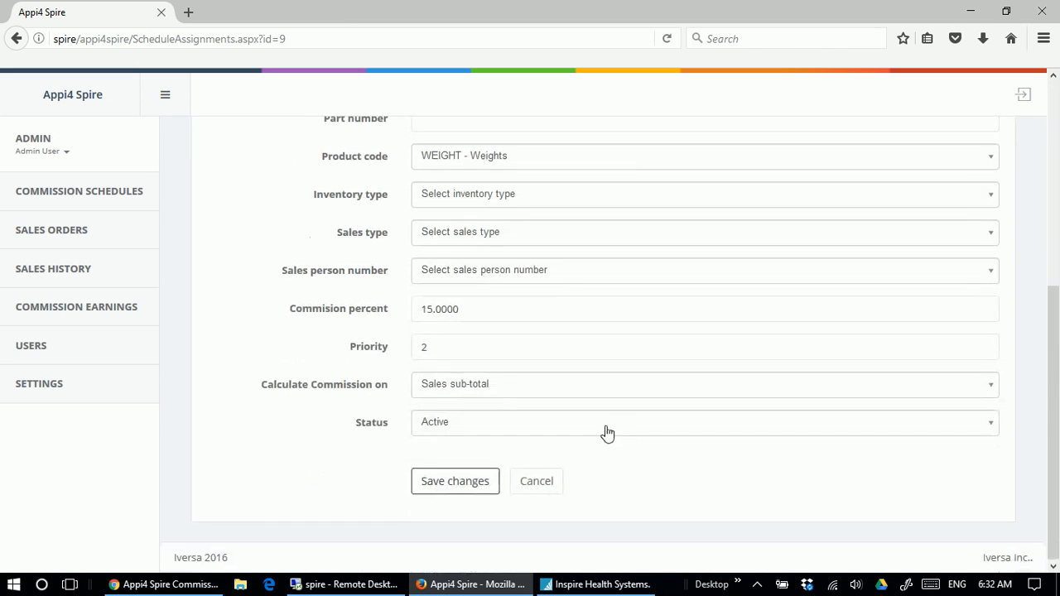
click(543, 482)
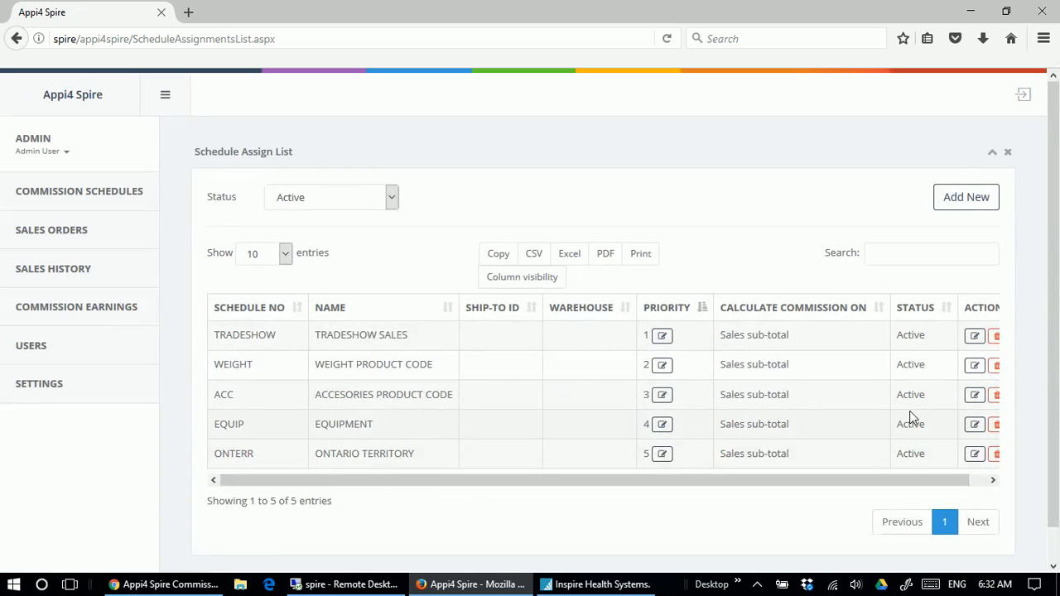
Open the EQUIP schedule for editing, review its product code, commission percent and priority, and cancel without changes.
click(974, 424)
click(552, 429)
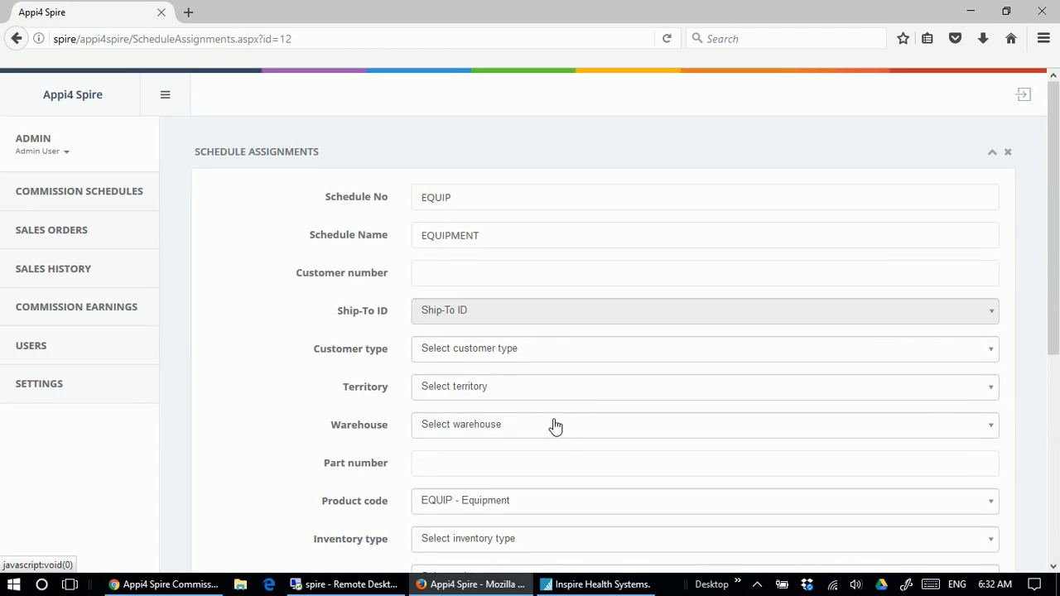
scroll(555, 426, down, 2)
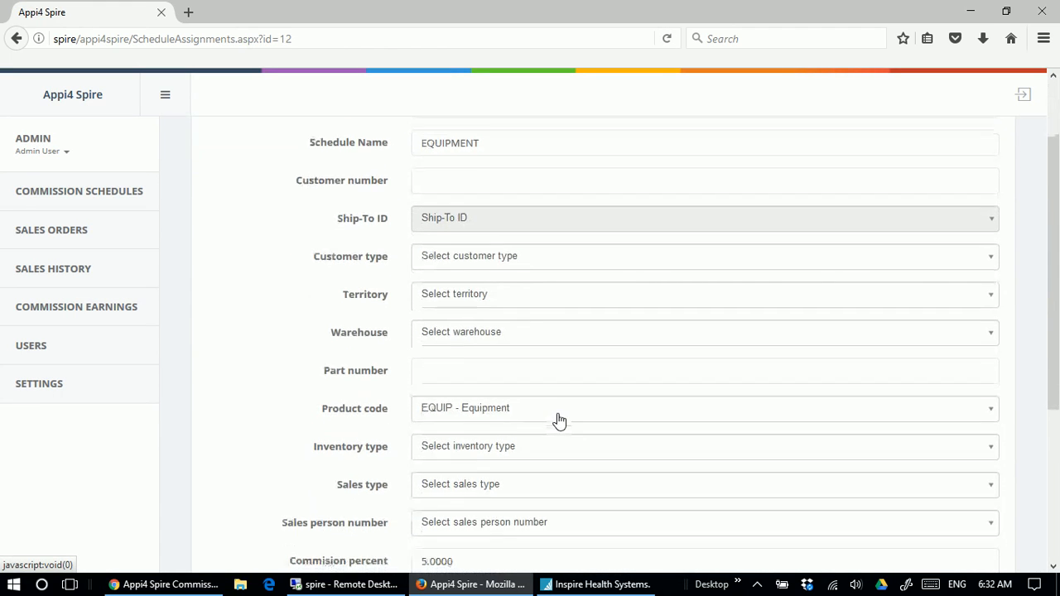
scroll(559, 421, down, 2)
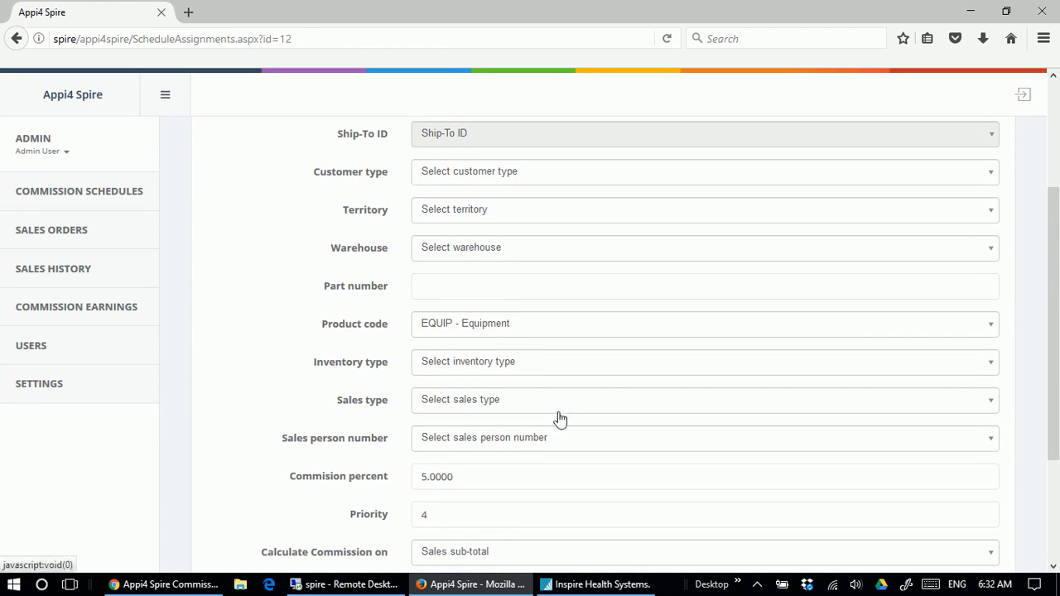
scroll(559, 420, down, 2)
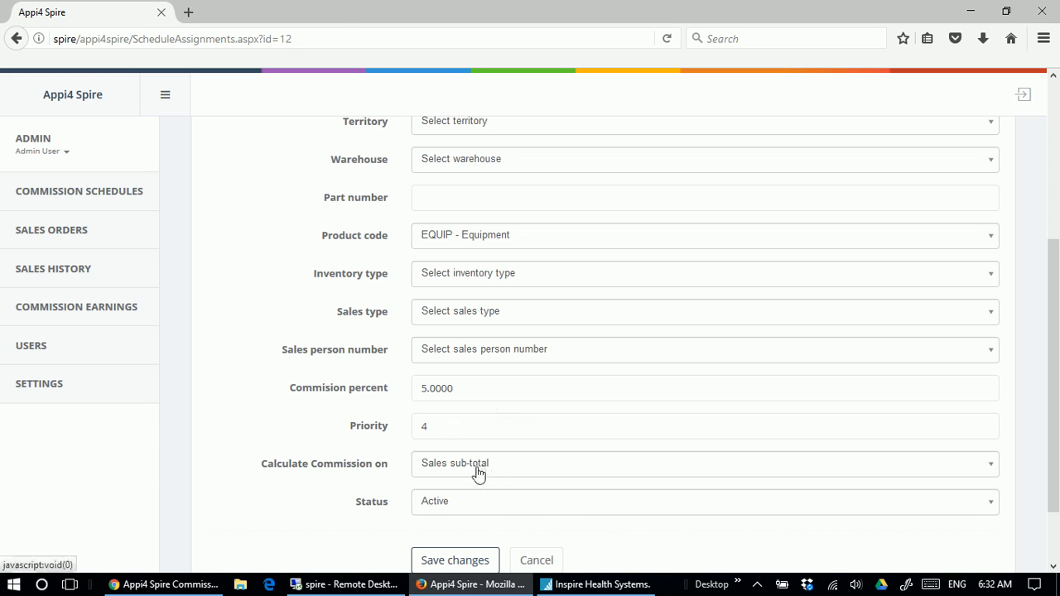
click(537, 563)
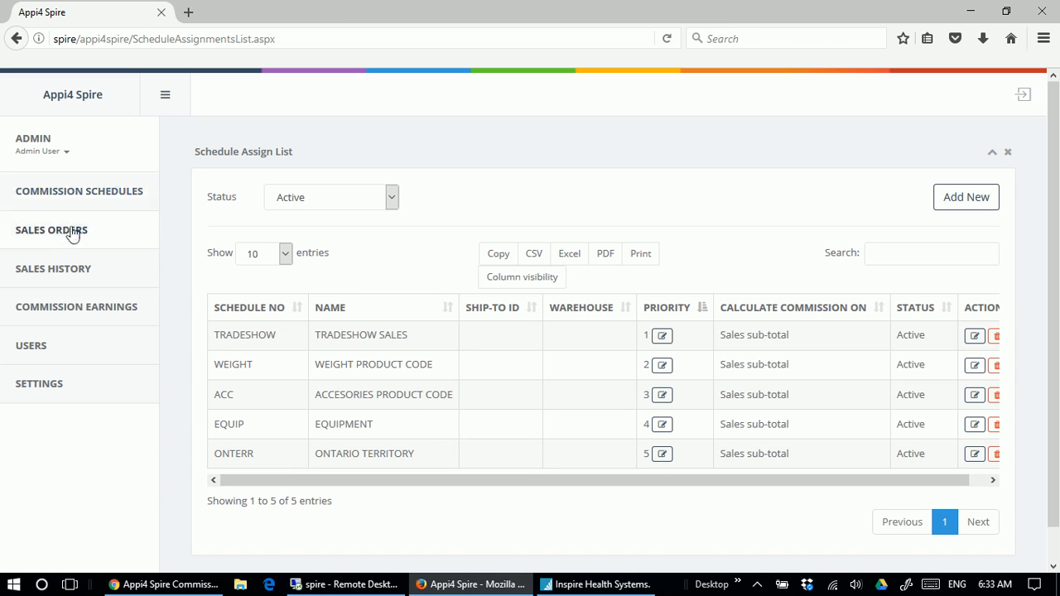
Open the sales history and set its filter to Invoice Date with the condition "is greater than".
click(65, 270)
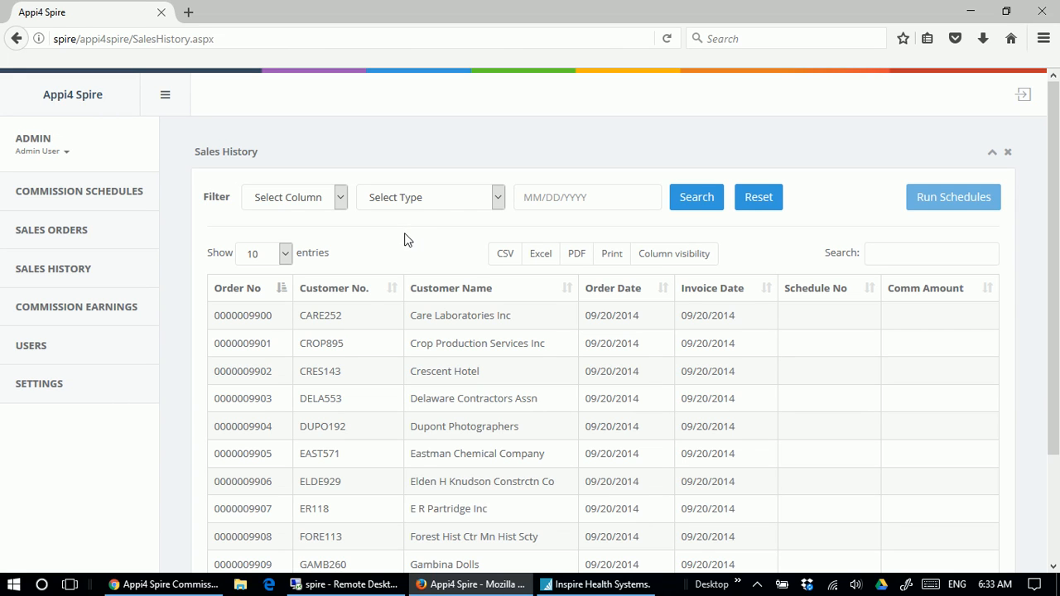
click(339, 199)
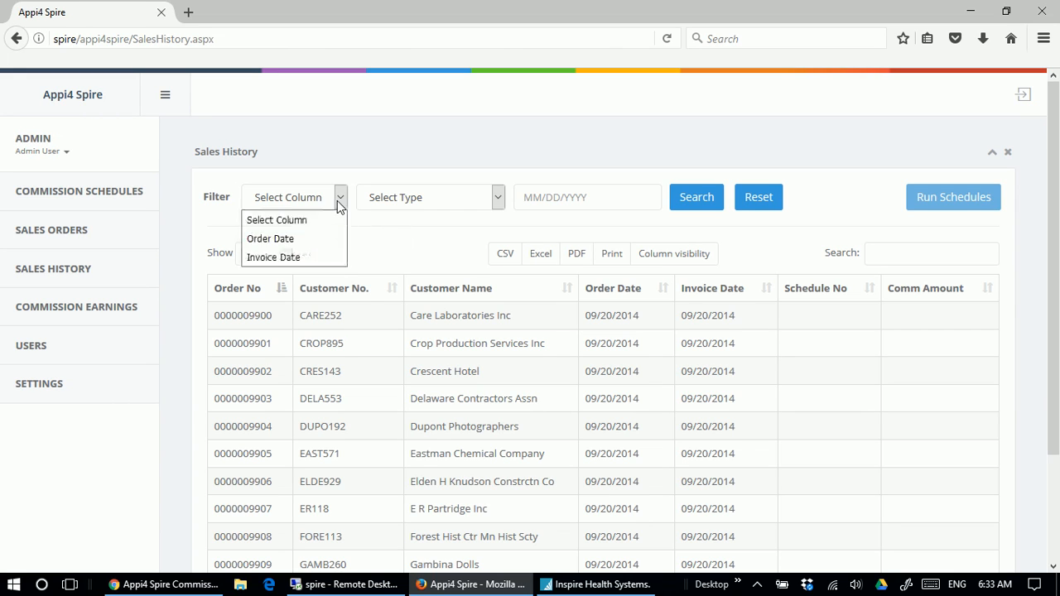
click(301, 259)
click(497, 199)
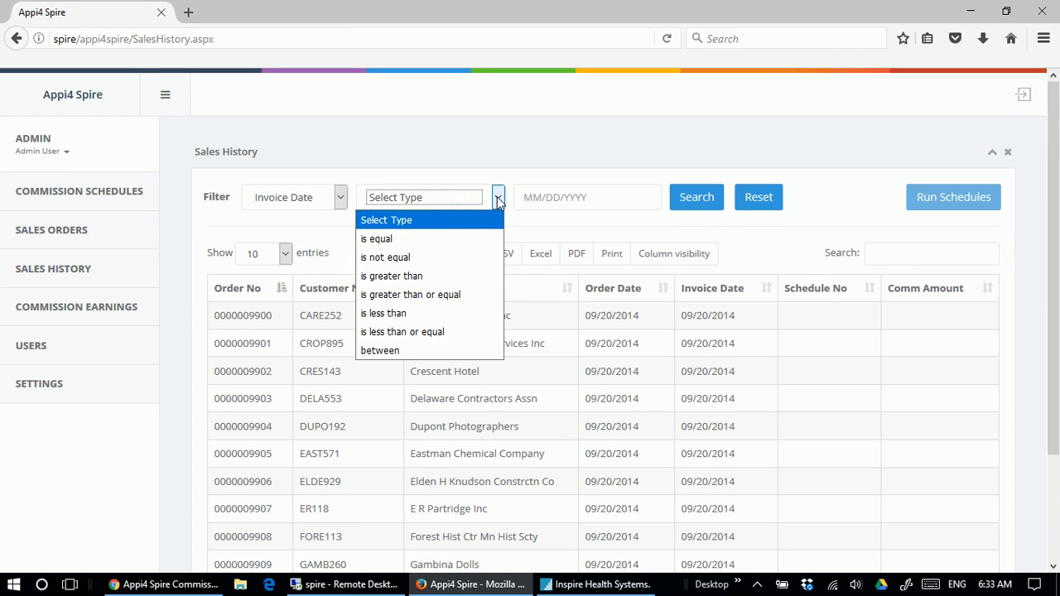
click(412, 277)
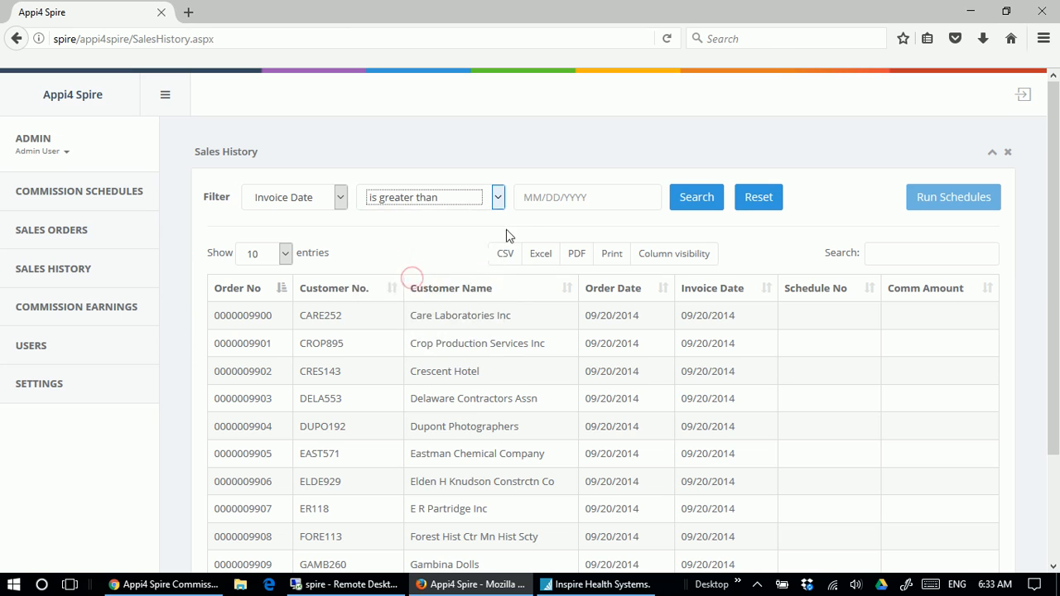
Set the filter date to 08/01/2016 and apply the filter to the sales history.
click(538, 203)
click(527, 228)
click(527, 228)
click(527, 228)
click(527, 228)
click(527, 227)
click(527, 228)
click(527, 228)
click(528, 228)
click(528, 227)
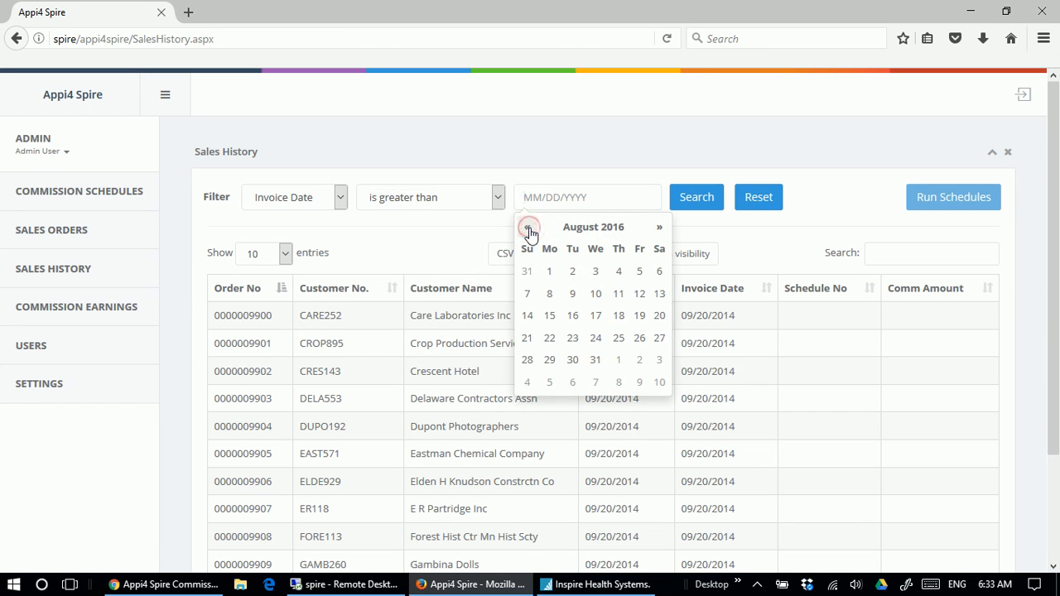
click(550, 272)
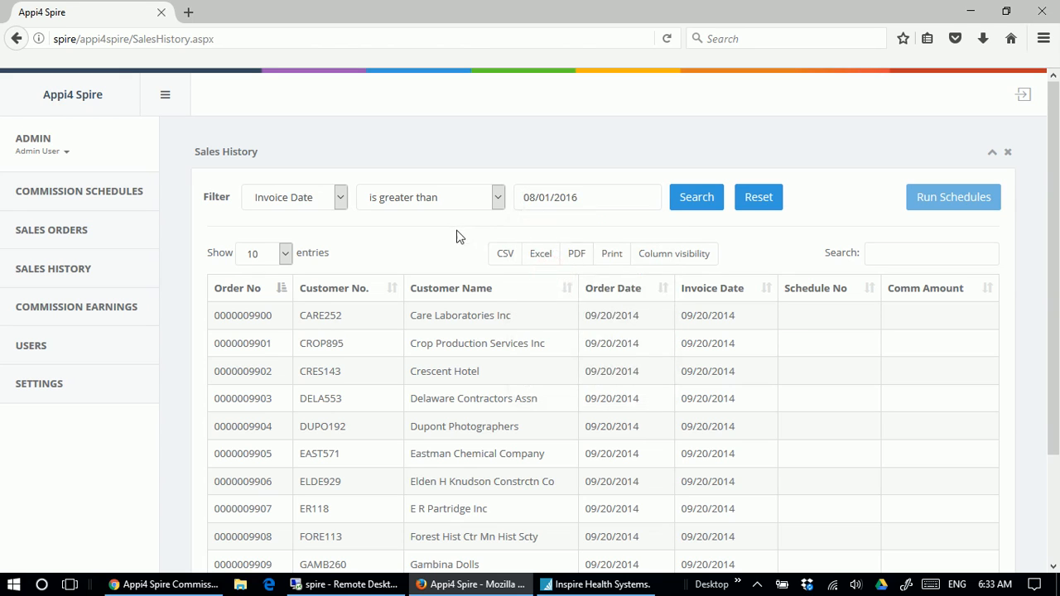
click(699, 198)
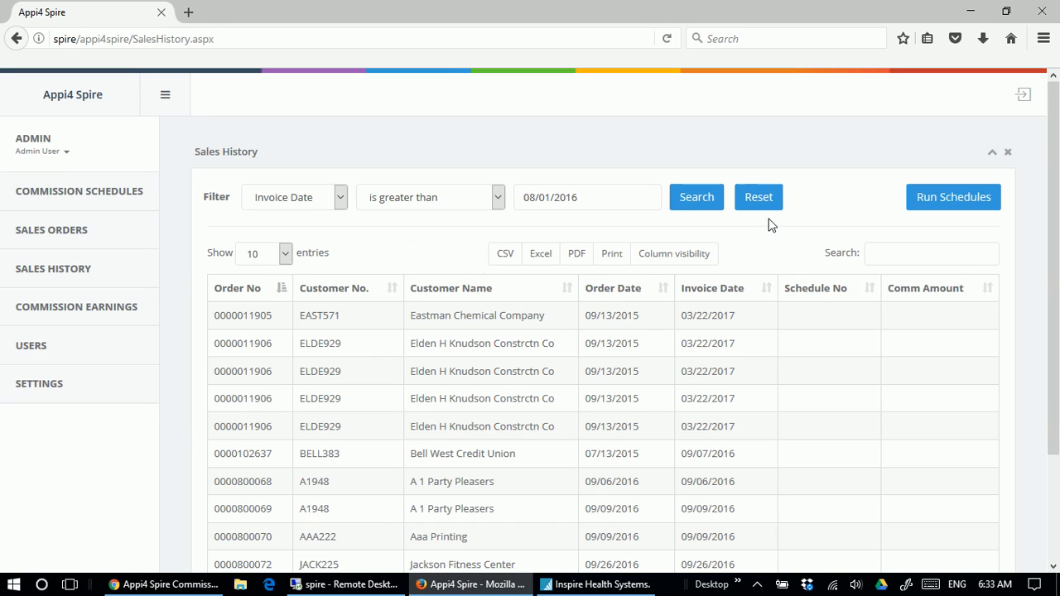
Run the commission schedules on the filtered invoices and sort the sales history by Schedule No in descending order.
click(951, 202)
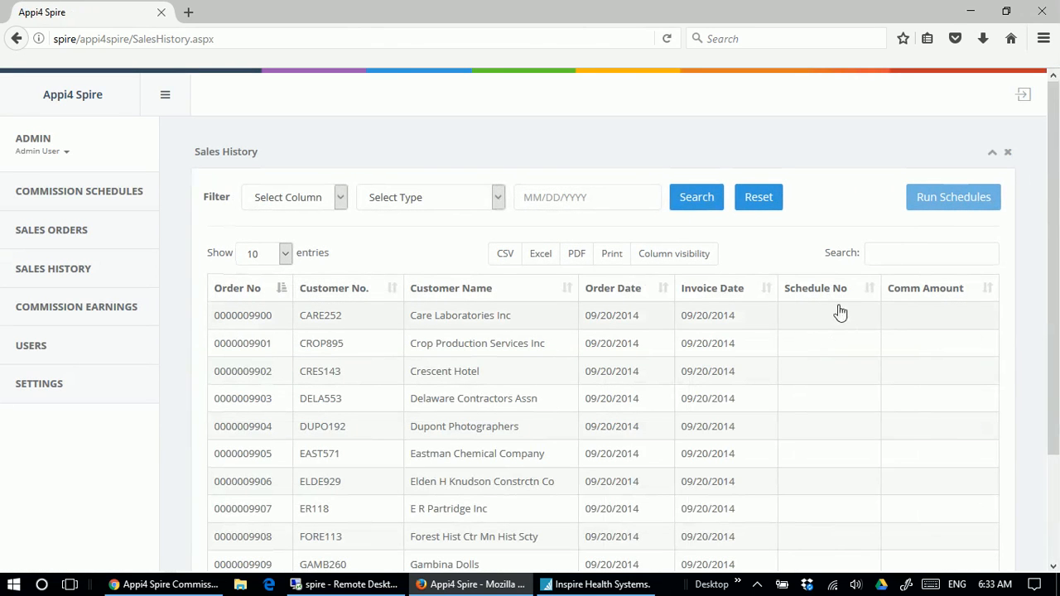
click(868, 290)
scroll(858, 292, down, 2)
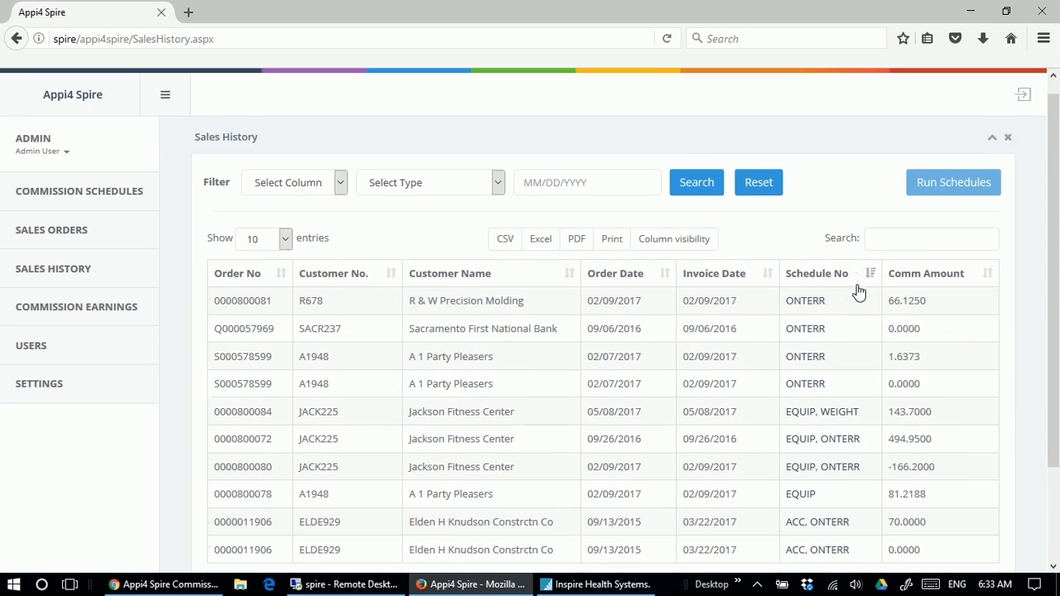
scroll(858, 292, down, 1)
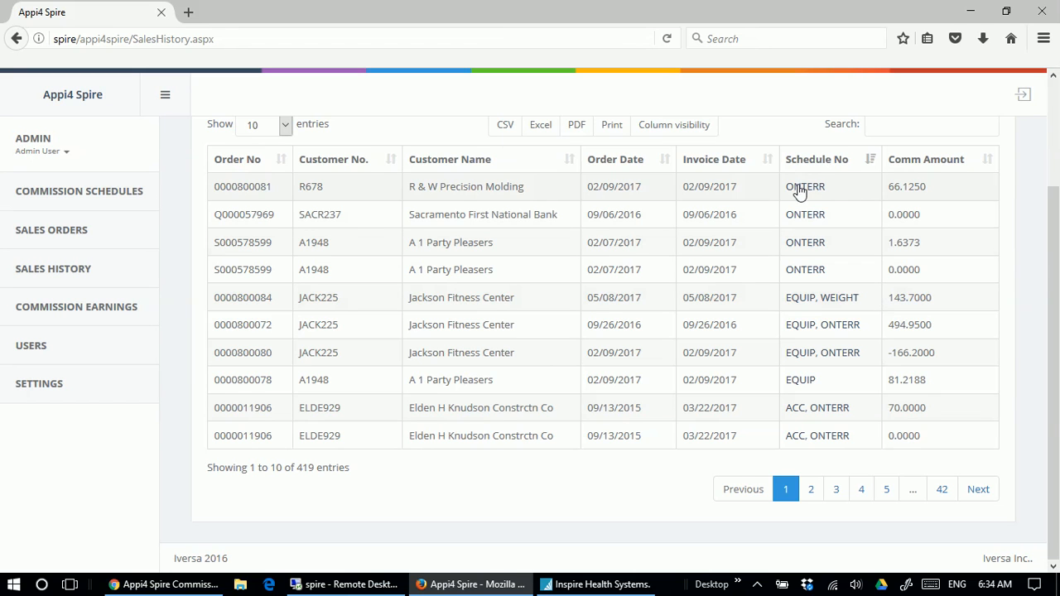
Open the R & W Precision Molding invoice from the sales history, review its item's schedule, commission percent and amount, and close it.
scroll(800, 189, up, 3)
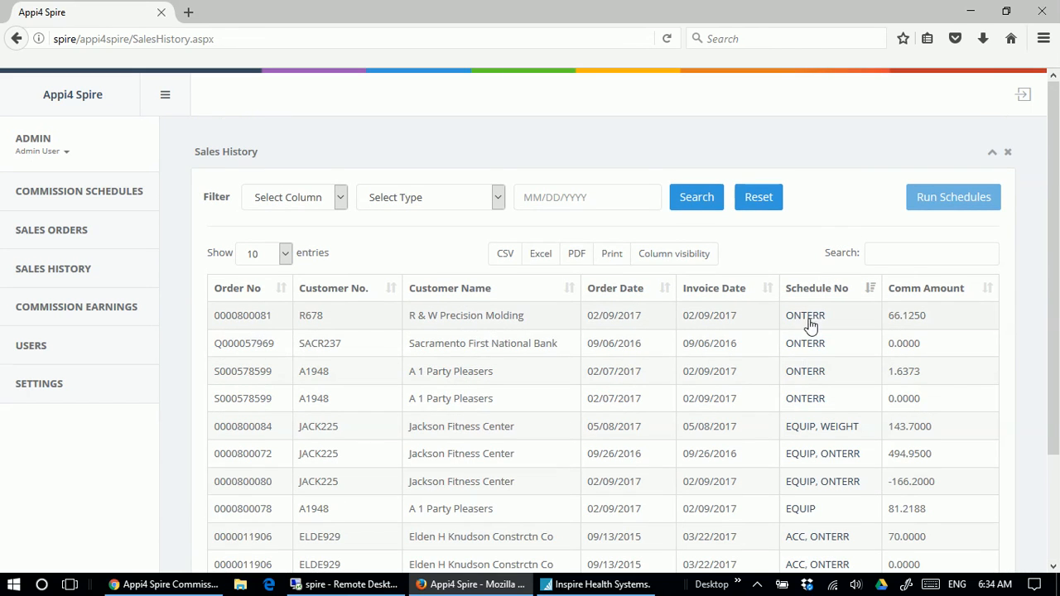
mouse_move(812, 324)
click(414, 316)
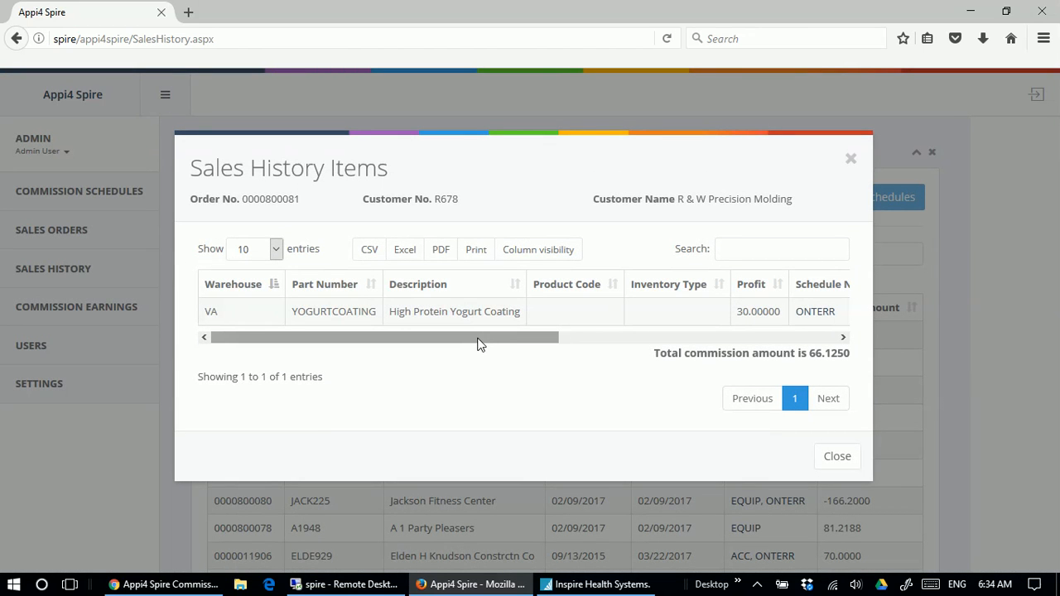
drag(478, 344, 744, 337)
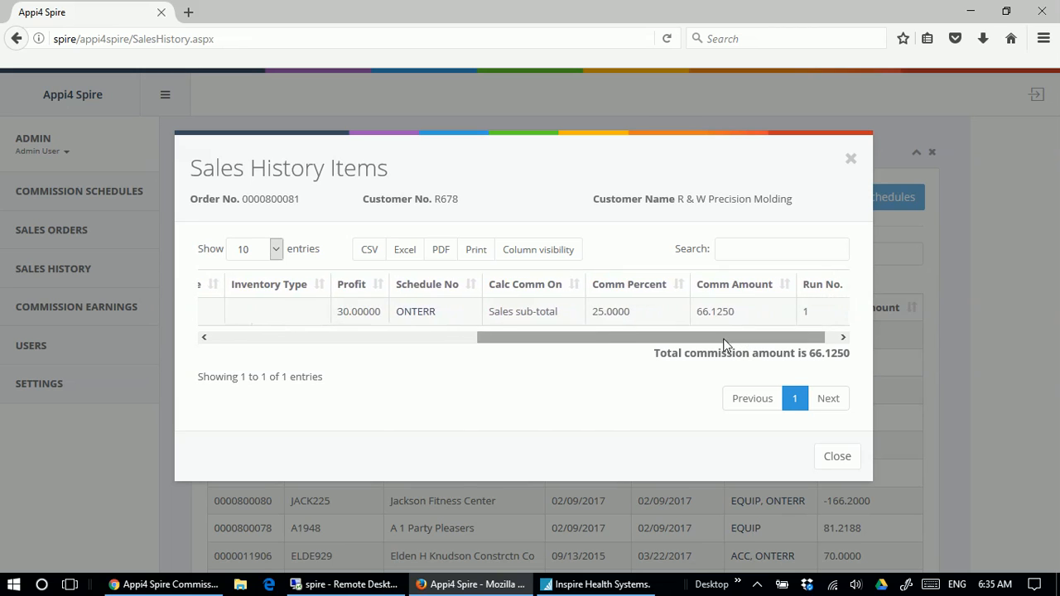
drag(653, 338, 664, 338)
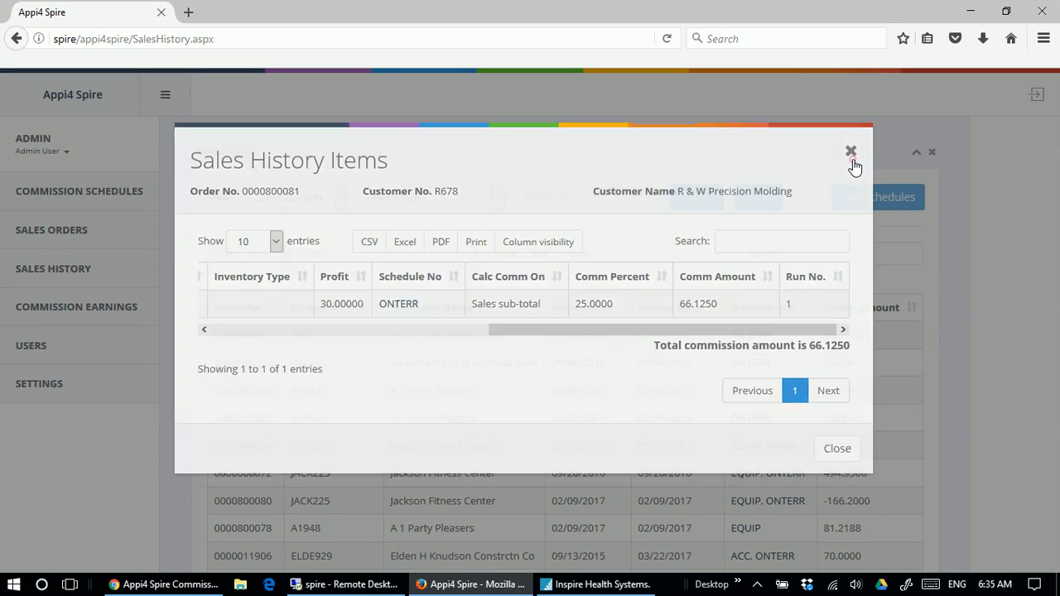
click(851, 159)
Review the product codes, schedules, commission percents and total commission on the Jackson Fitness Center invoice with the EQUIP and WEIGHT schedules, and close it.
scroll(704, 357, down, 3)
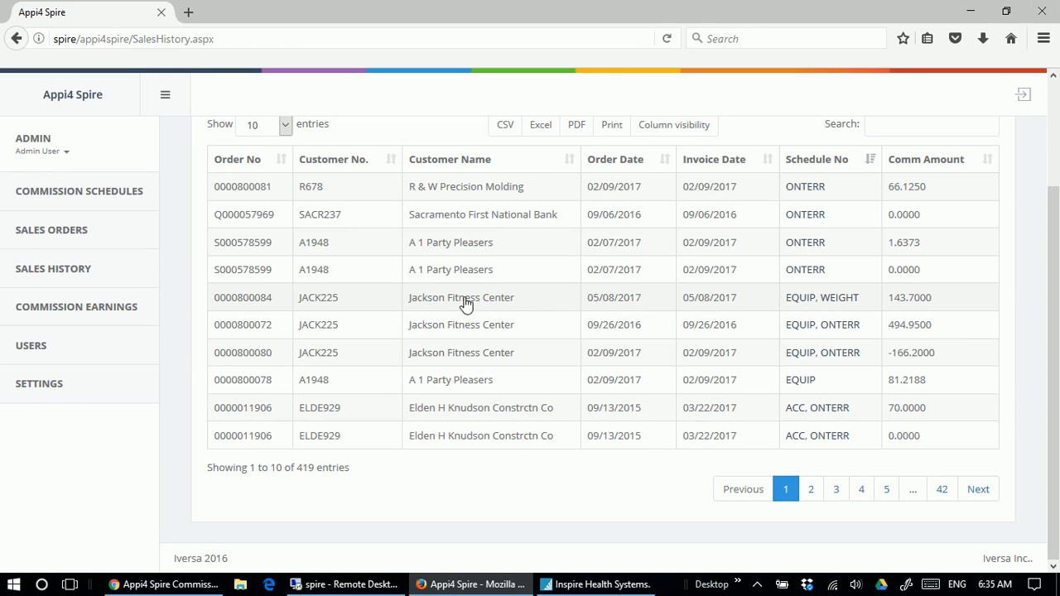
click(435, 297)
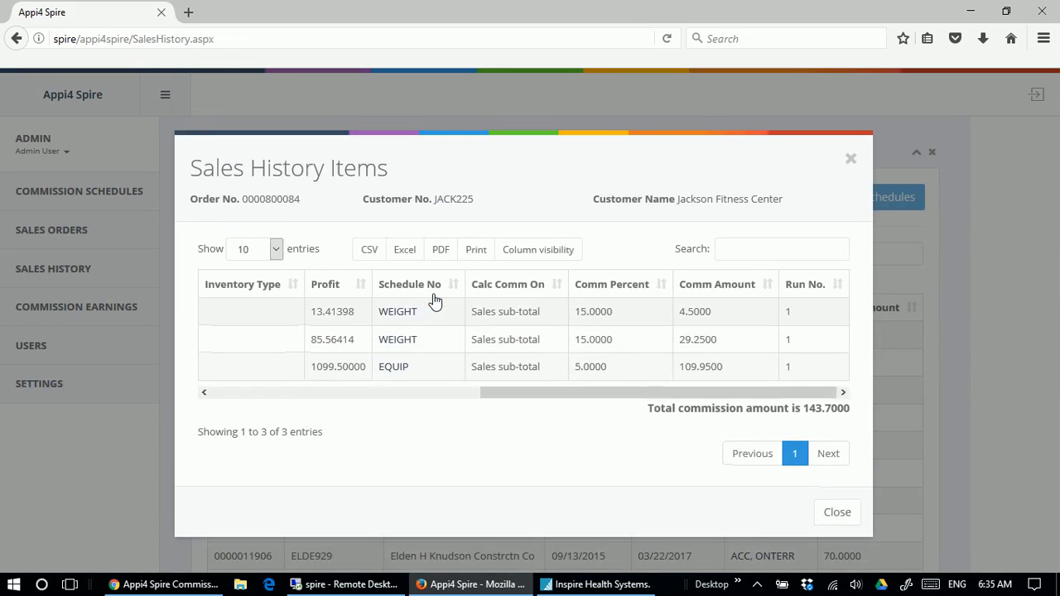
drag(522, 396, 219, 396)
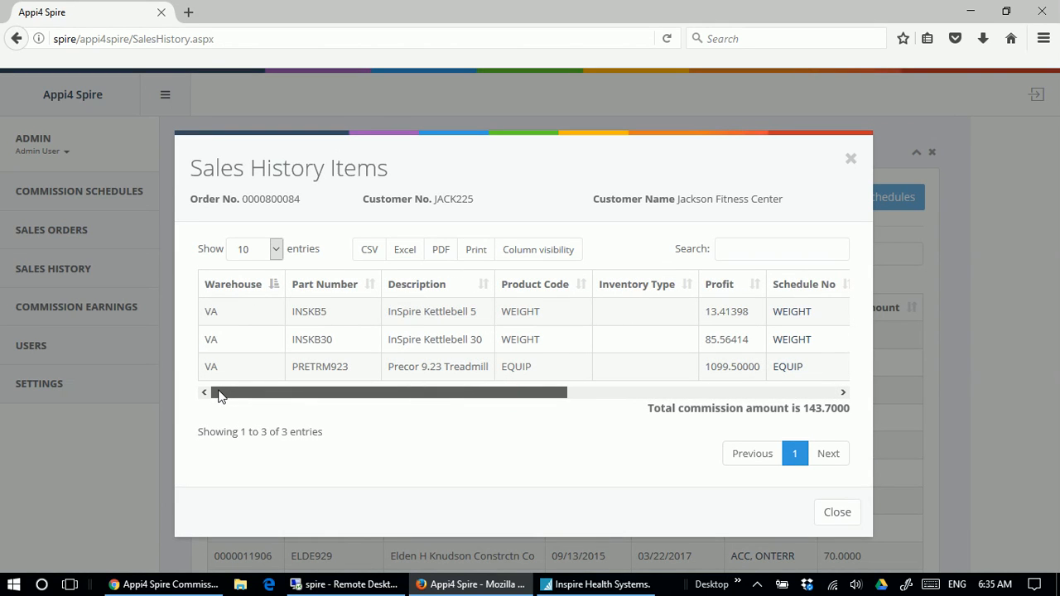
drag(220, 396, 516, 400)
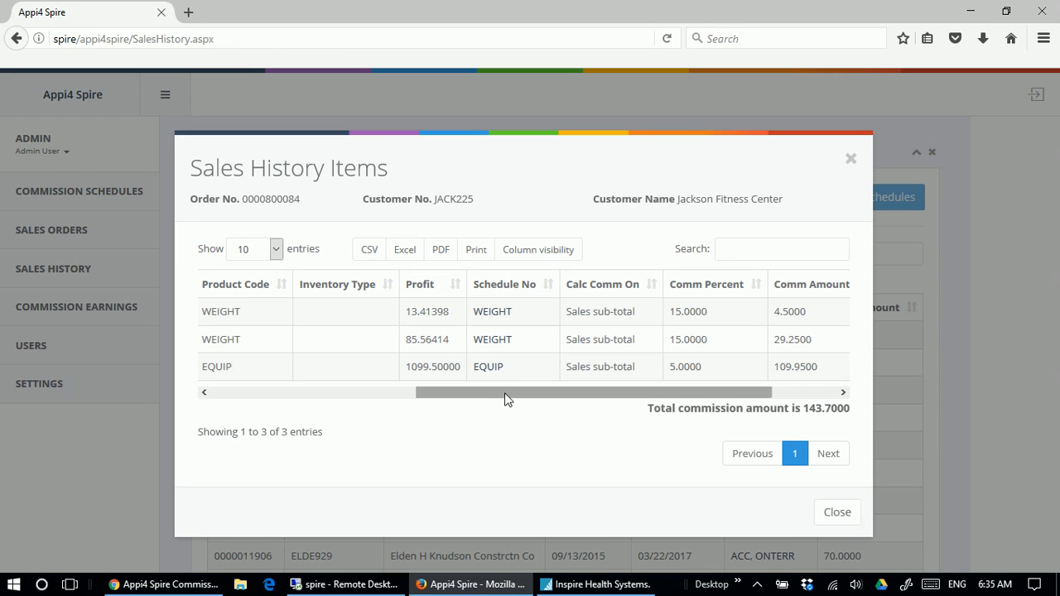
drag(498, 397, 585, 402)
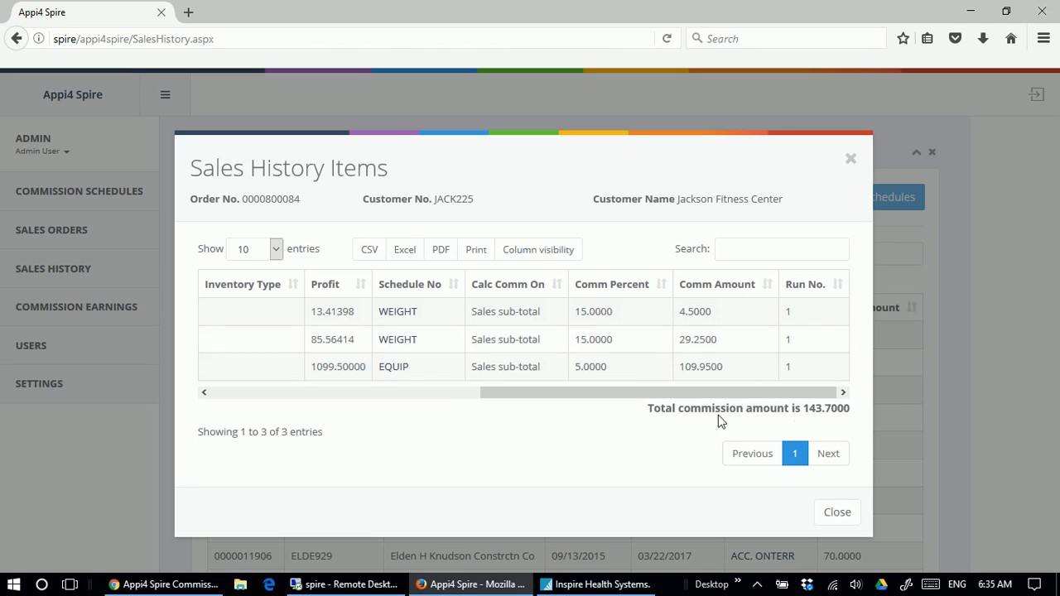
drag(852, 411, 650, 409)
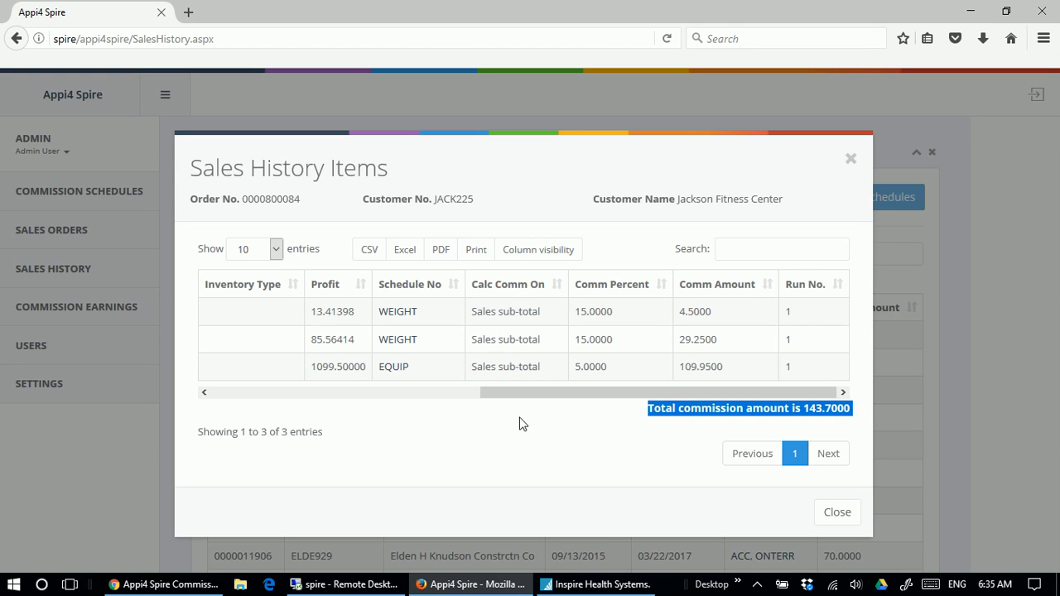
click(835, 511)
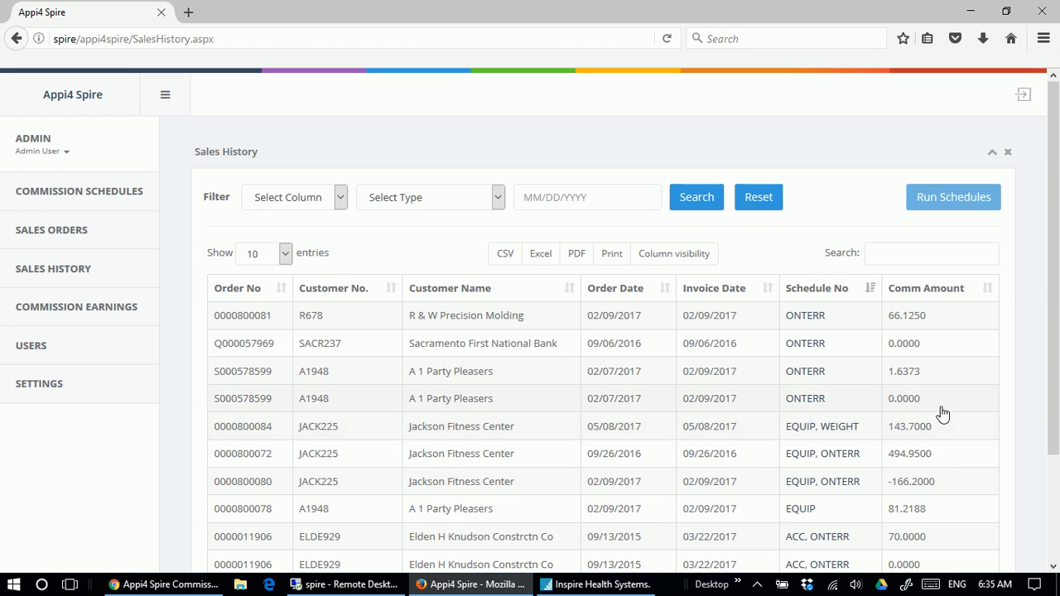
Show 100 sales history entries and review the product codes, schedules and commissions of the Bell West Credit Union invoice's items.
scroll(959, 419, down, 2)
scroll(959, 418, down, 3)
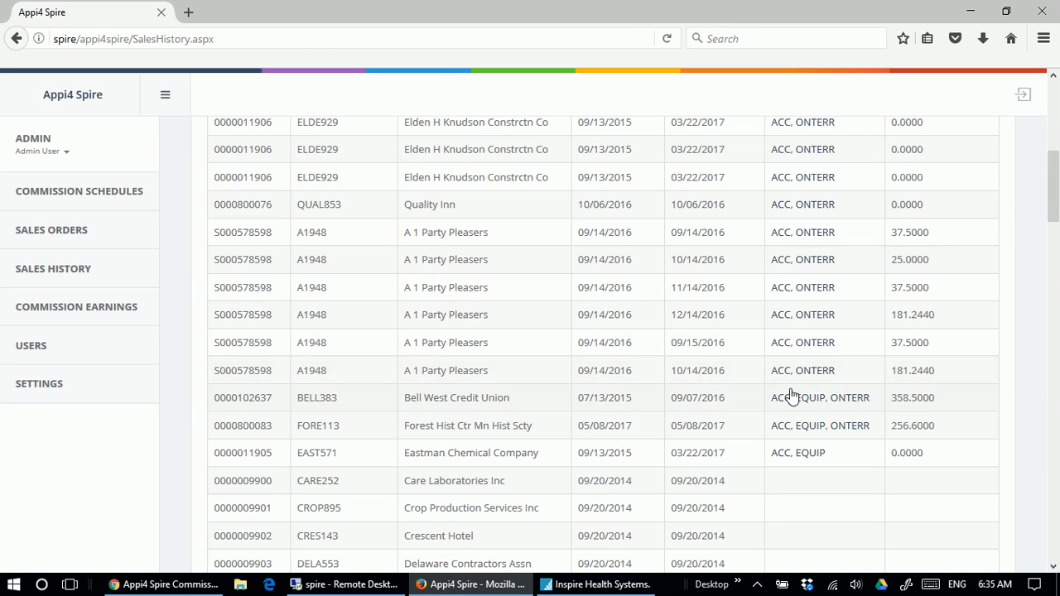
mouse_move(818, 399)
mouse_move(777, 405)
click(524, 398)
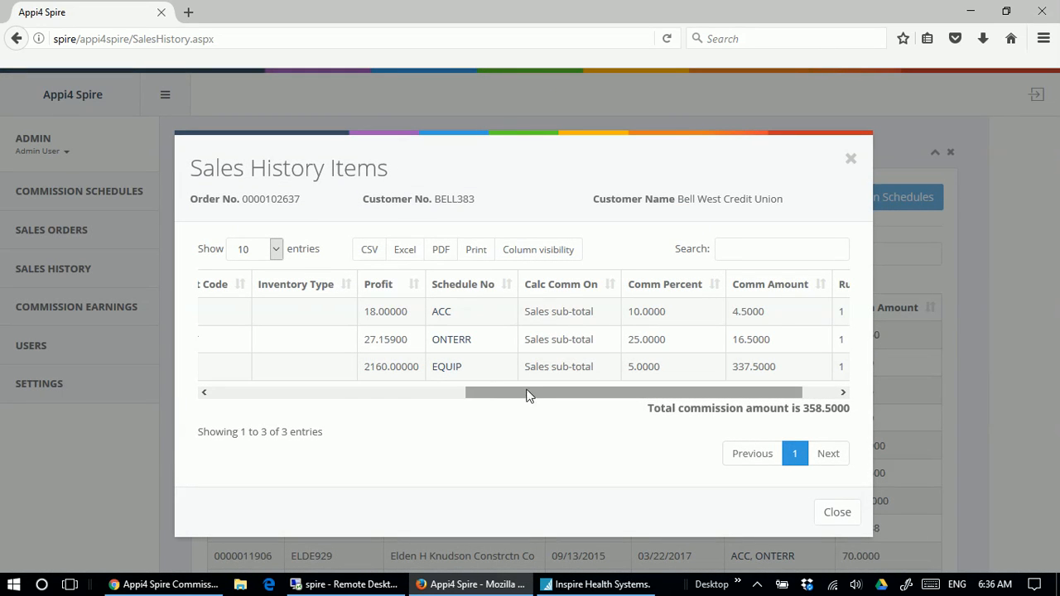
drag(527, 395, 547, 399)
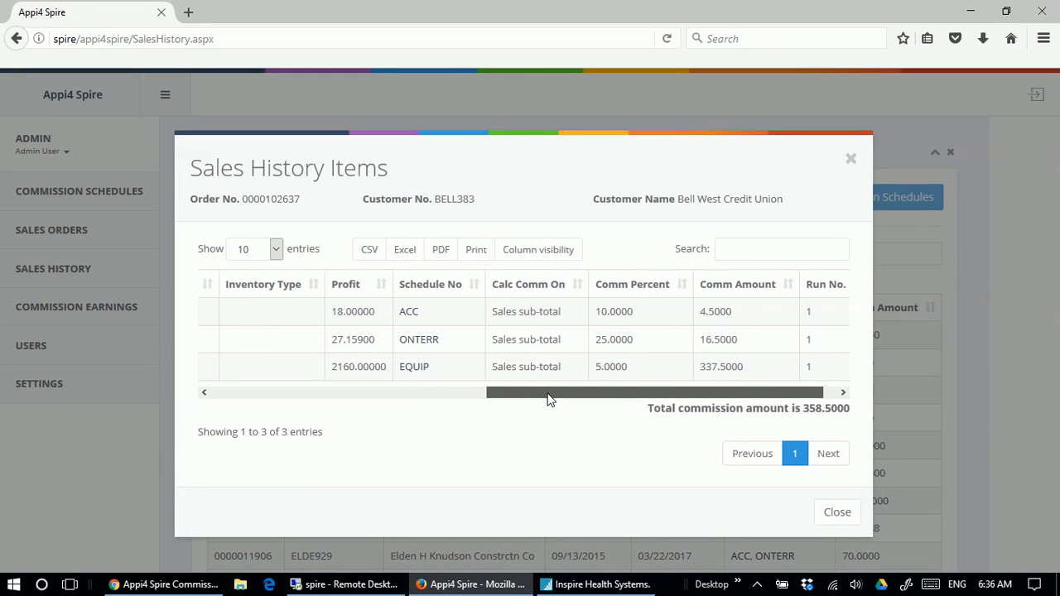
drag(547, 399, 502, 399)
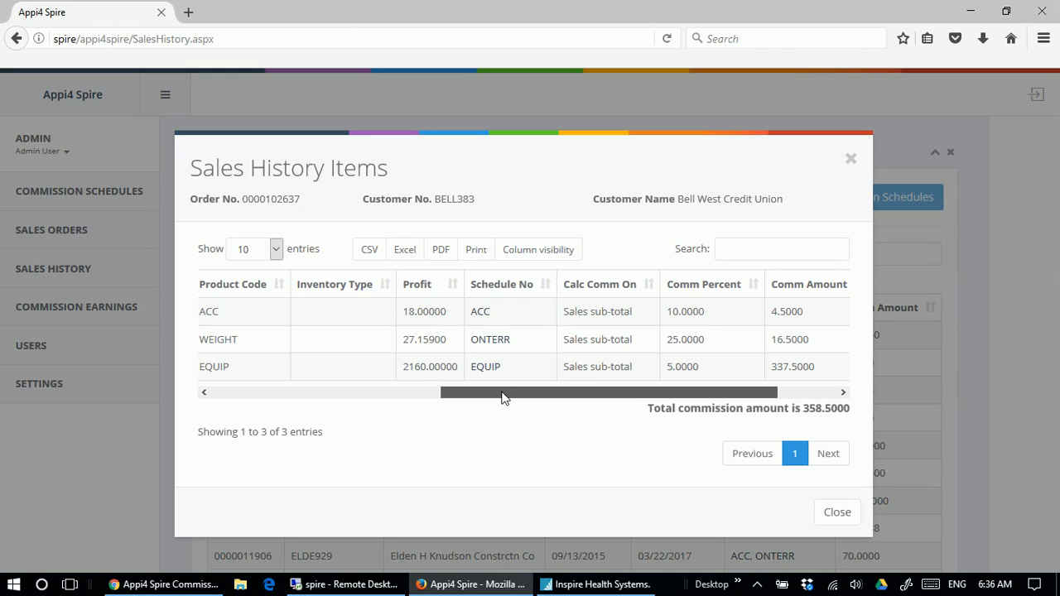
drag(502, 399, 268, 394)
click(837, 512)
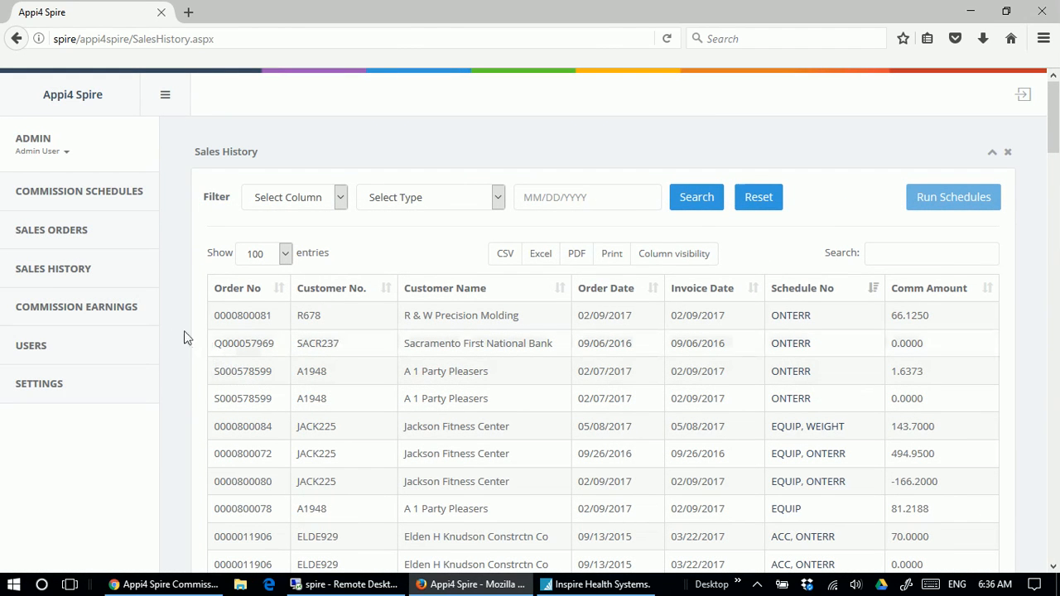
Open the commission earnings, expand the 05/09/2017 entry and open the listed salesperson's sales history.
click(115, 315)
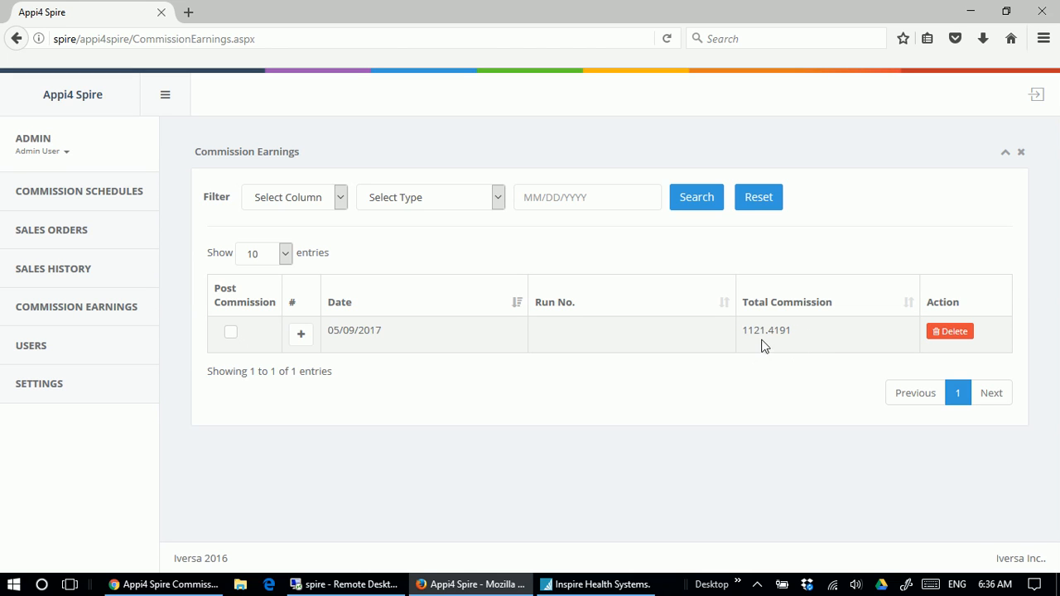
click(300, 335)
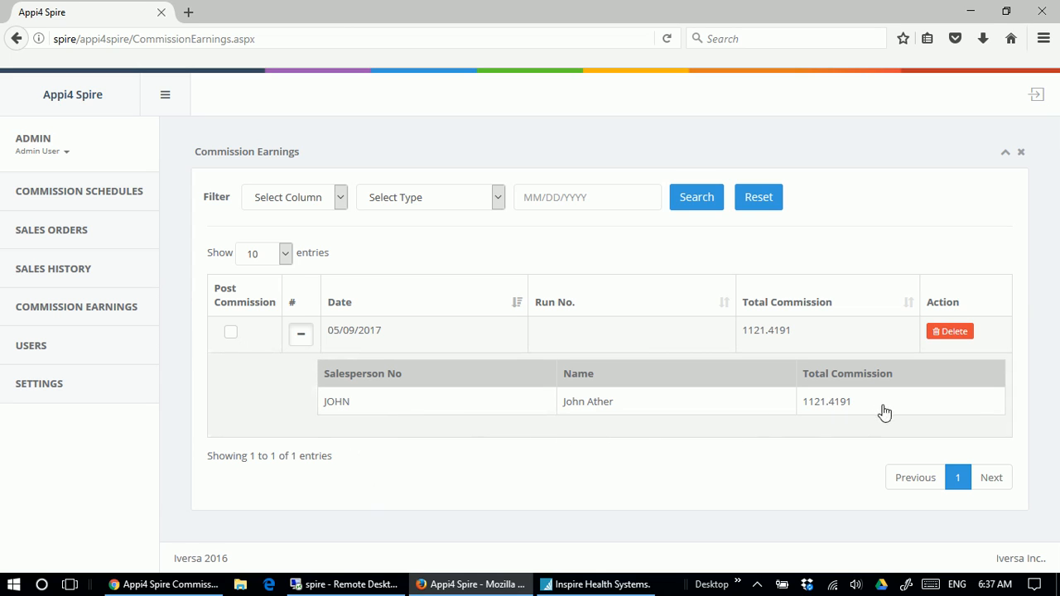
click(398, 407)
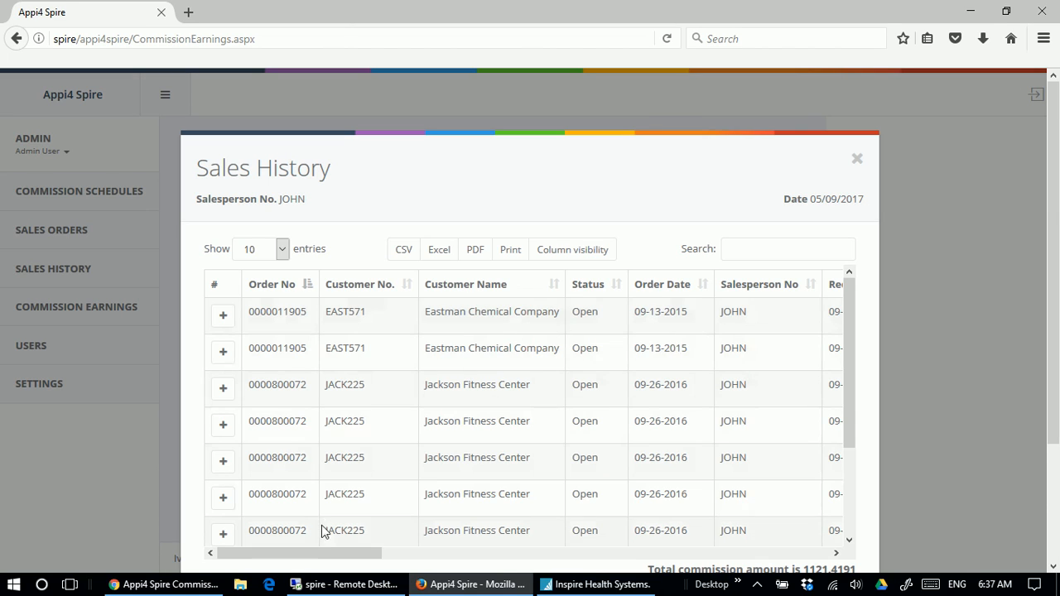
Expand the first Eastman Chemical Company order to review its items, look through the salesperson's remaining orders, and close the sales history.
drag(325, 552, 273, 544)
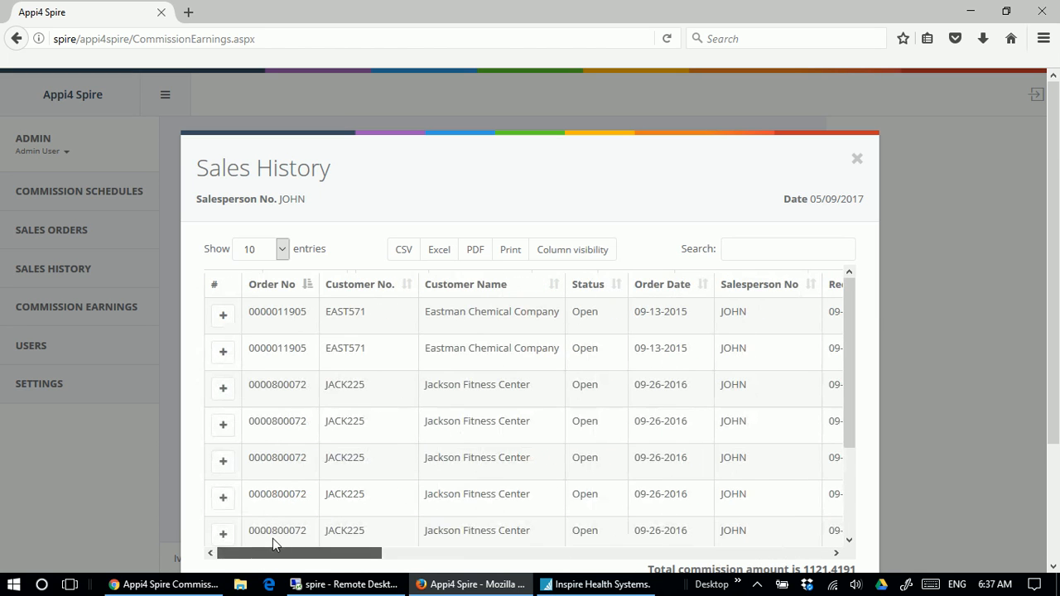
click(223, 318)
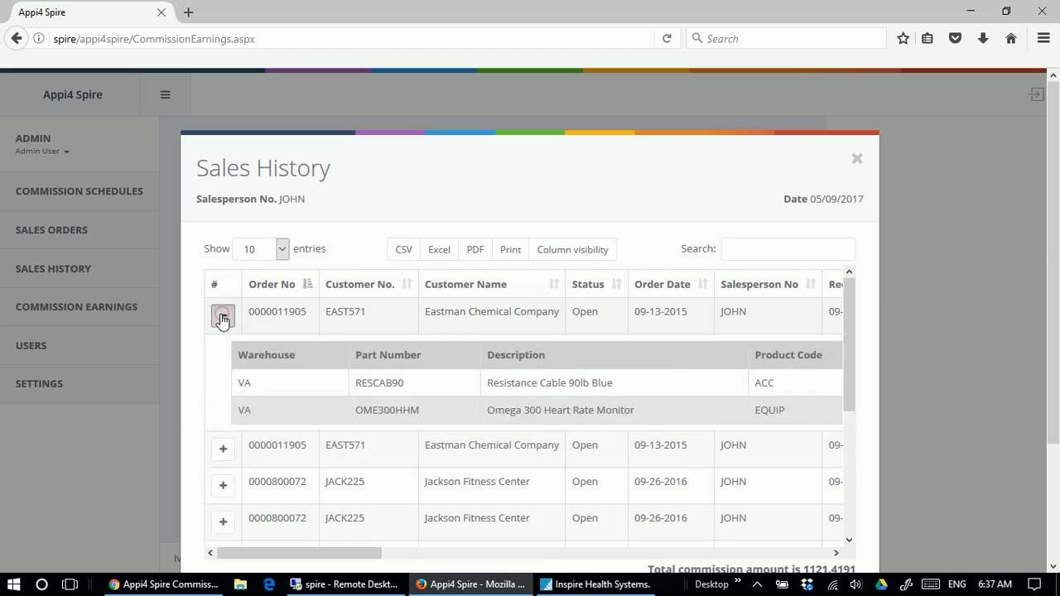
drag(345, 554, 313, 525)
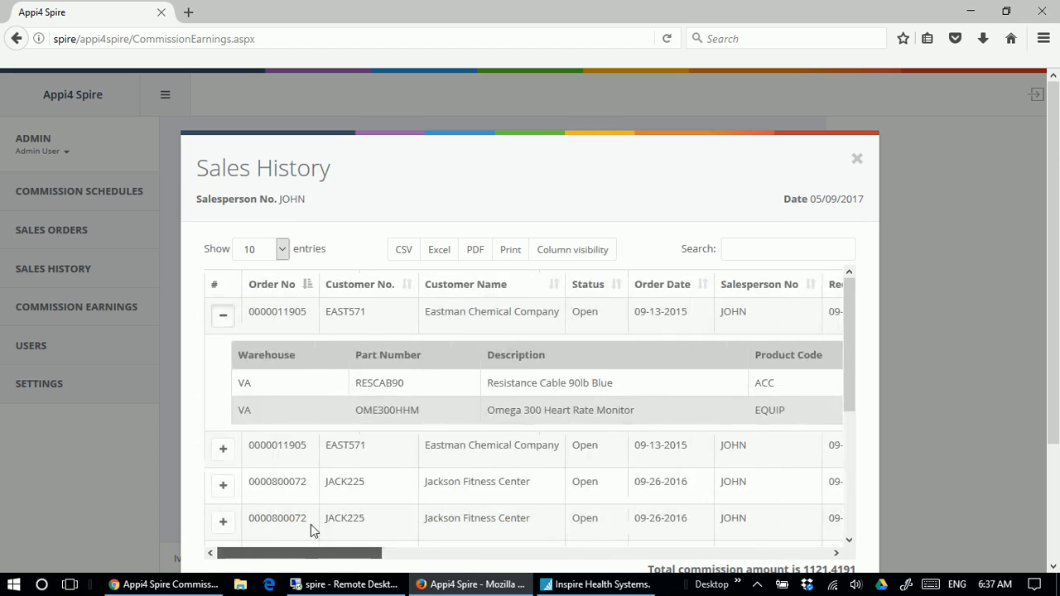
scroll(569, 282, down, 1)
scroll(570, 282, down, 2)
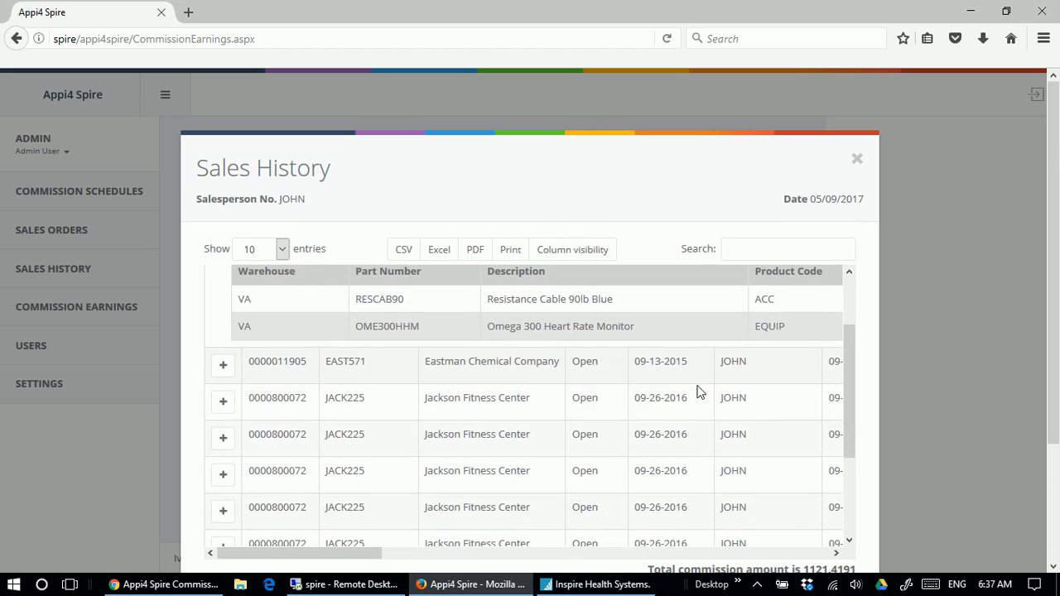
click(981, 410)
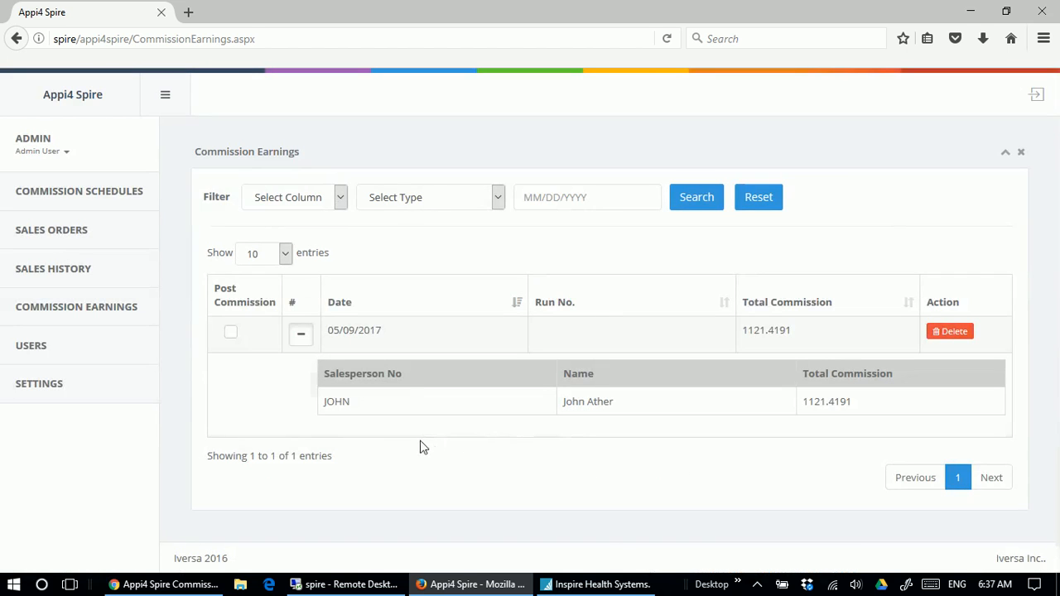